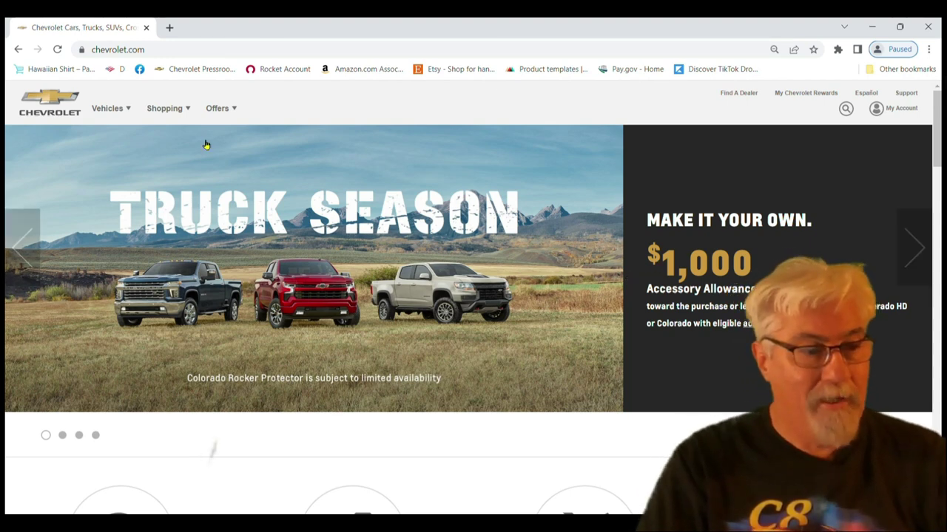
- Open the Corvette Z06 model page from the performance vehicles
left_click(111, 109)
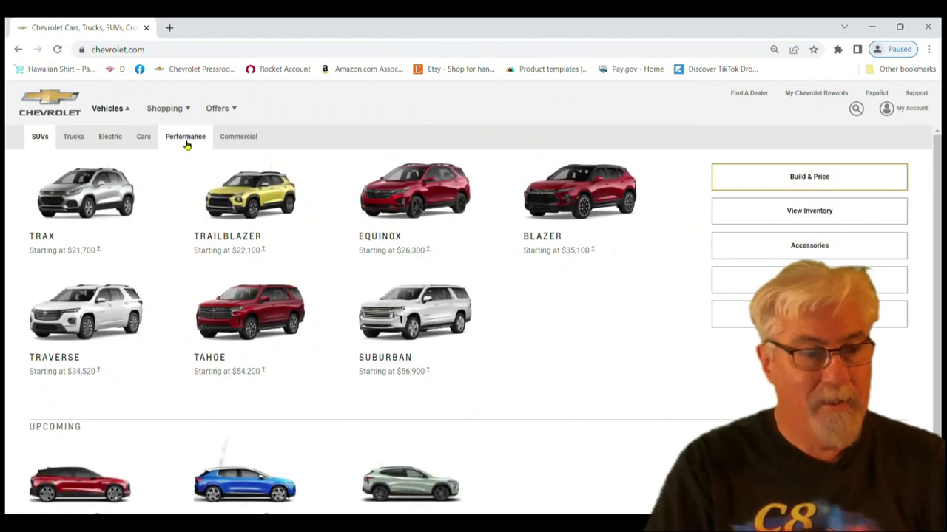
left_click(185, 142)
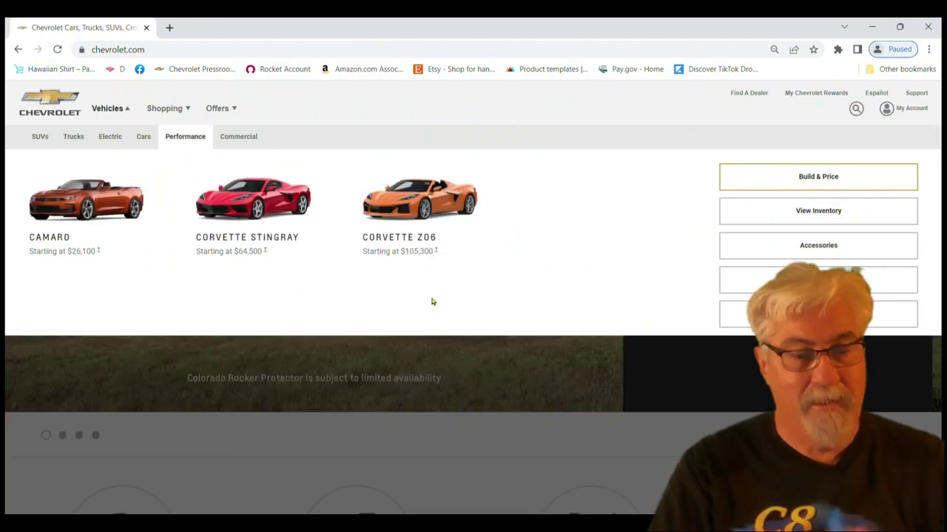
left_click(414, 254)
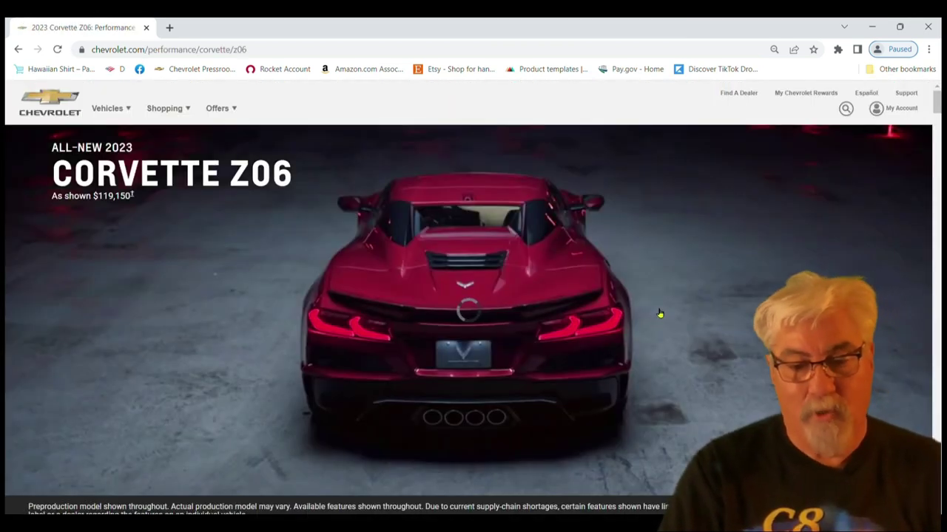
- Start Build & Price for the Corvette Z06 and dismiss the location prompt and the symbols notice
scroll(687, 273, "down", 3)
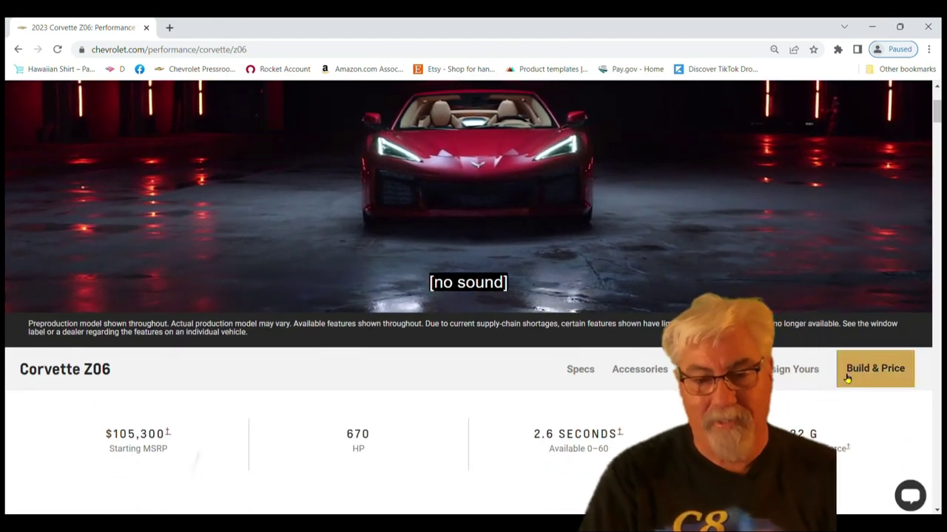
scroll(846, 378, "up", 2)
scroll(799, 270, "down", 2)
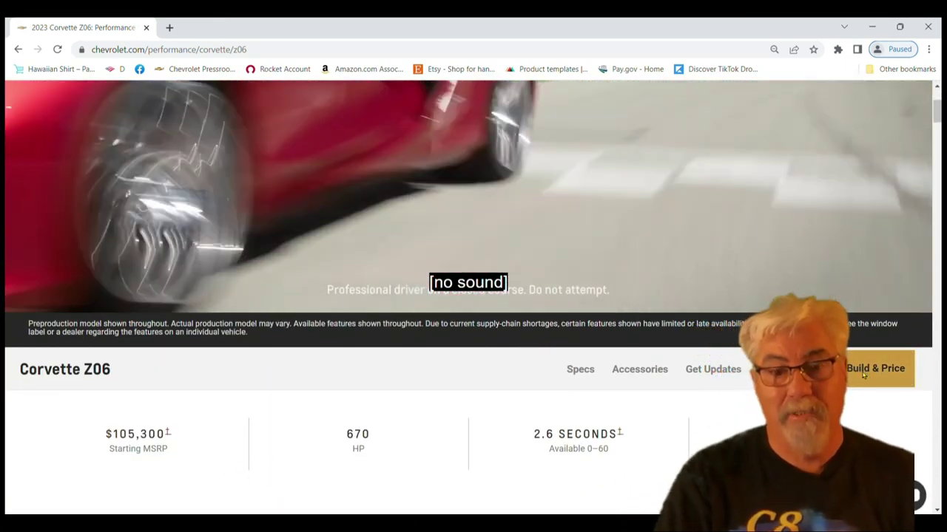
left_click(867, 376)
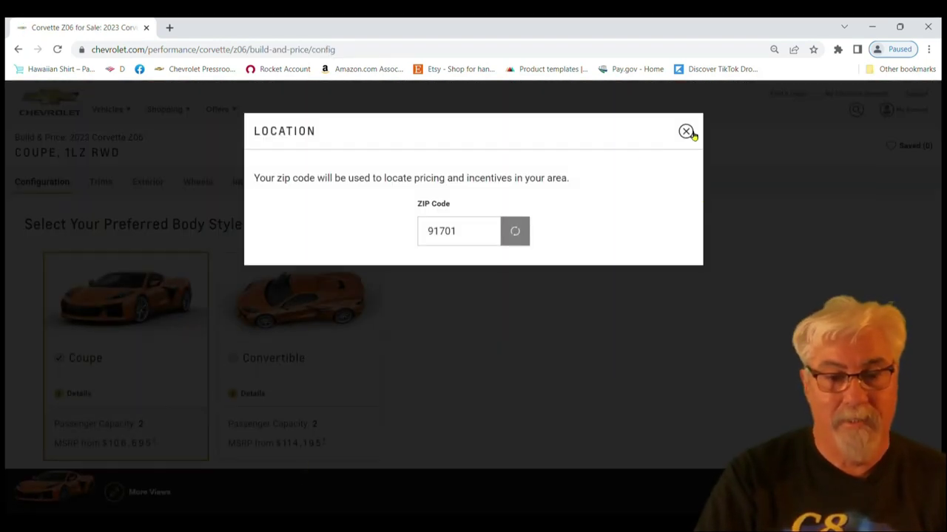
left_click(687, 131)
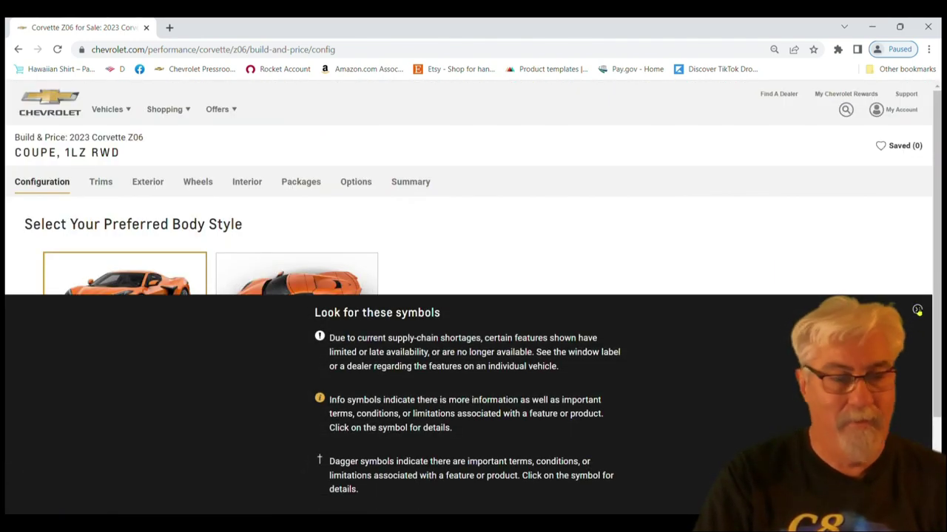
left_click(917, 310)
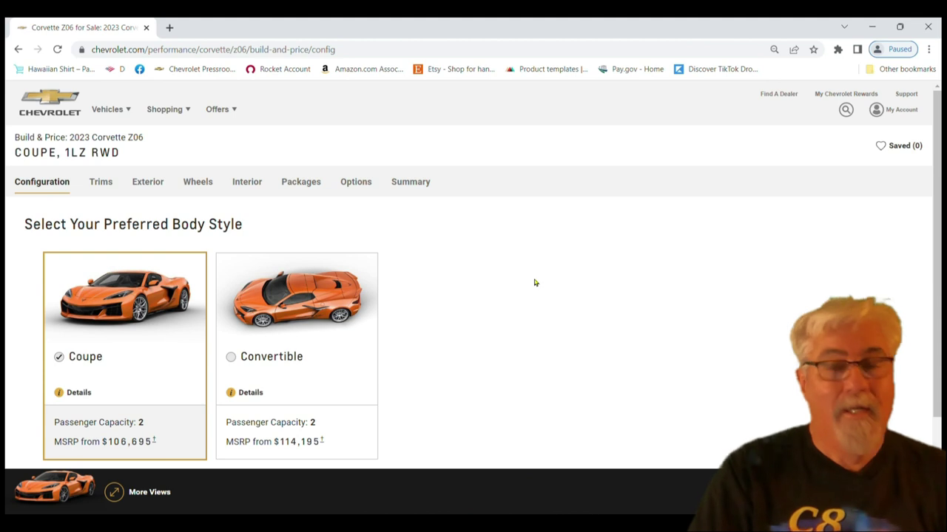
- Choose the Convertible body style and the 2LZ RWD trim
scroll(535, 283, "down", 1)
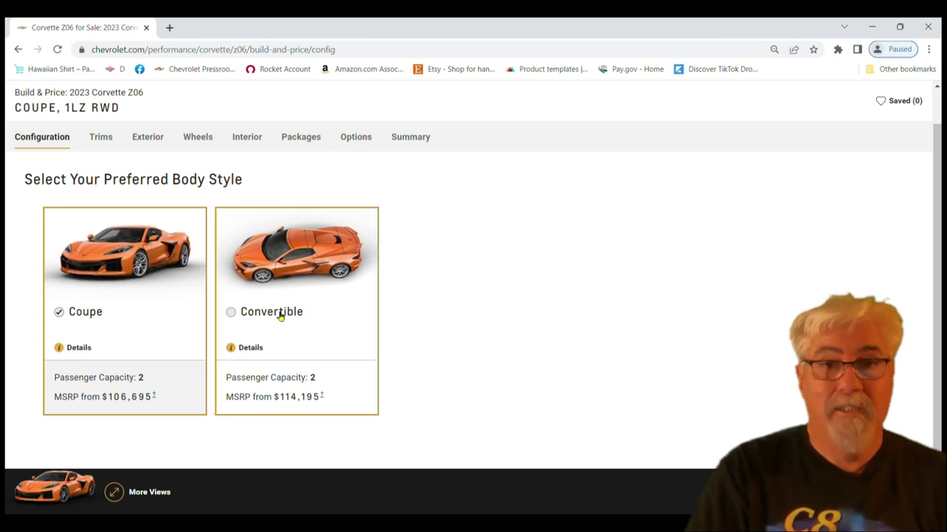
left_click(322, 315)
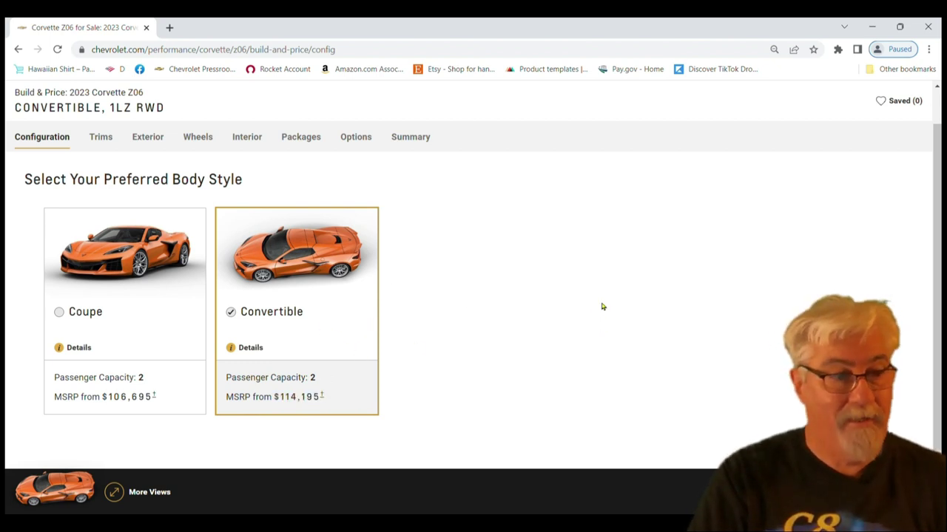
left_click(108, 140)
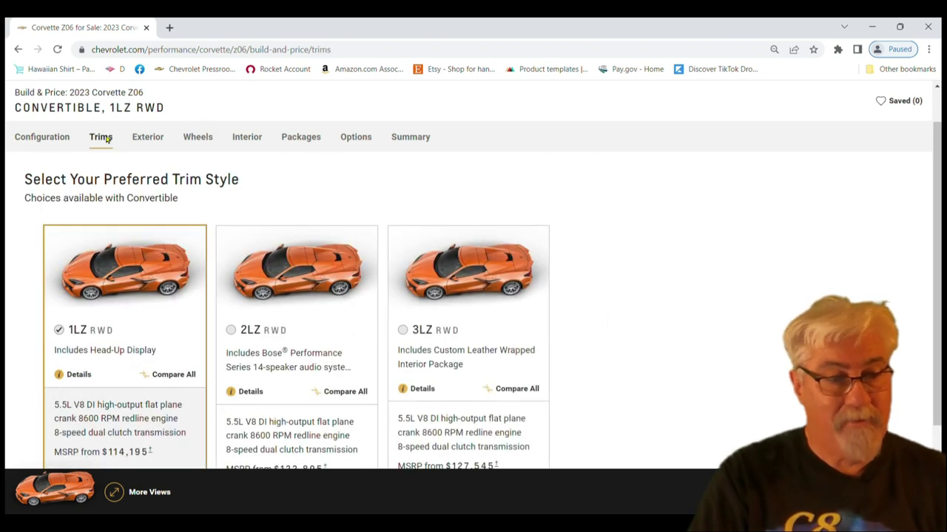
left_click(261, 342)
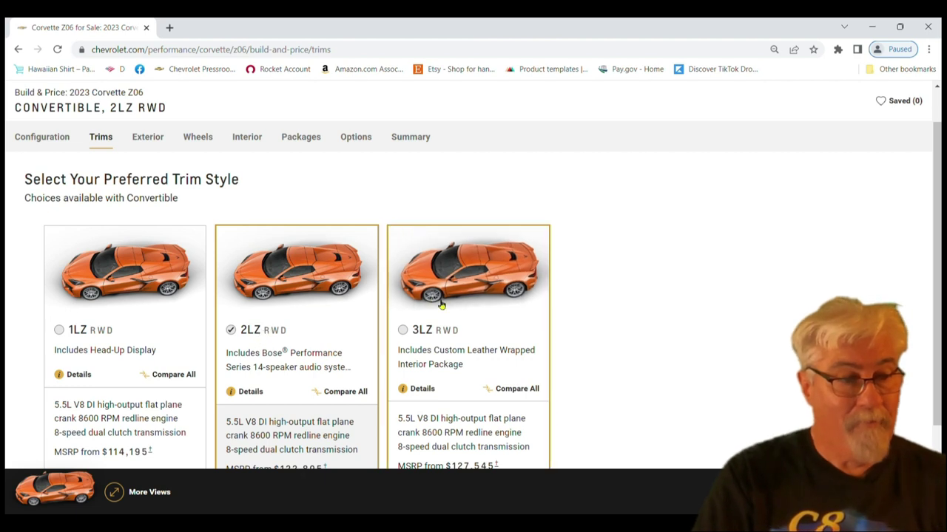
- Set the exterior color to Rapid Blue and look through the available top stripes and graphics
left_click(157, 142)
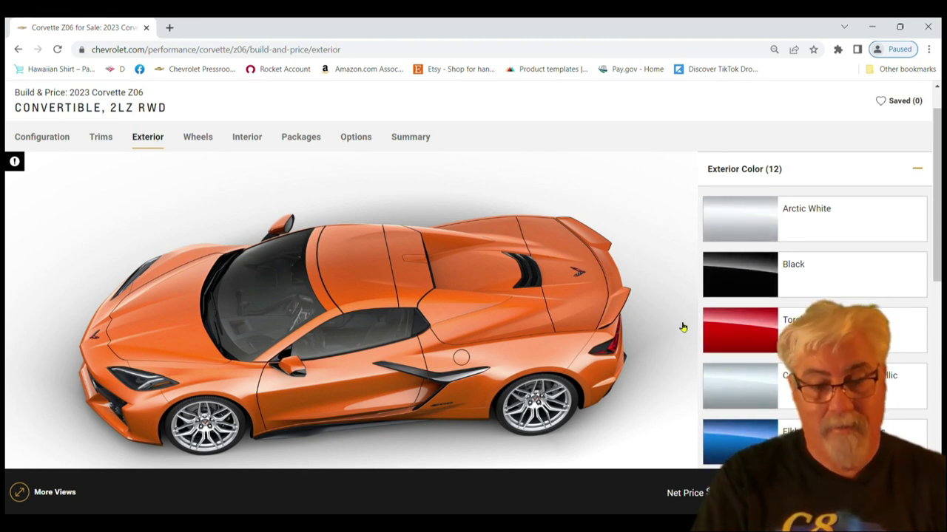
scroll(679, 331, "down", 10)
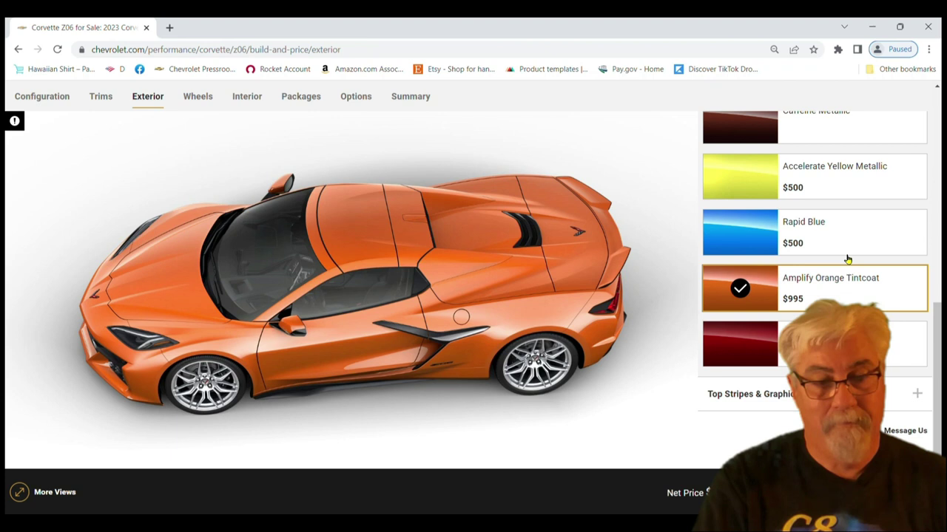
left_click(848, 244)
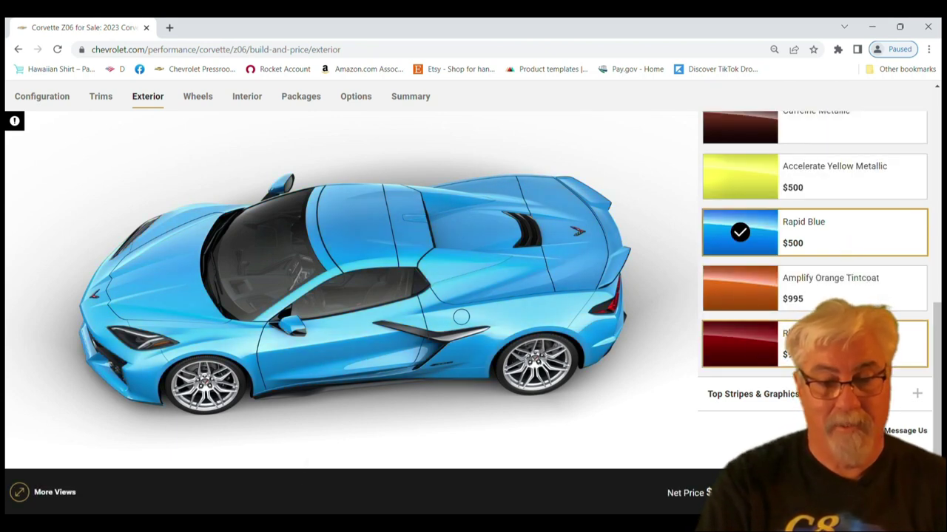
left_click(918, 395)
scroll(900, 395, "down", 6)
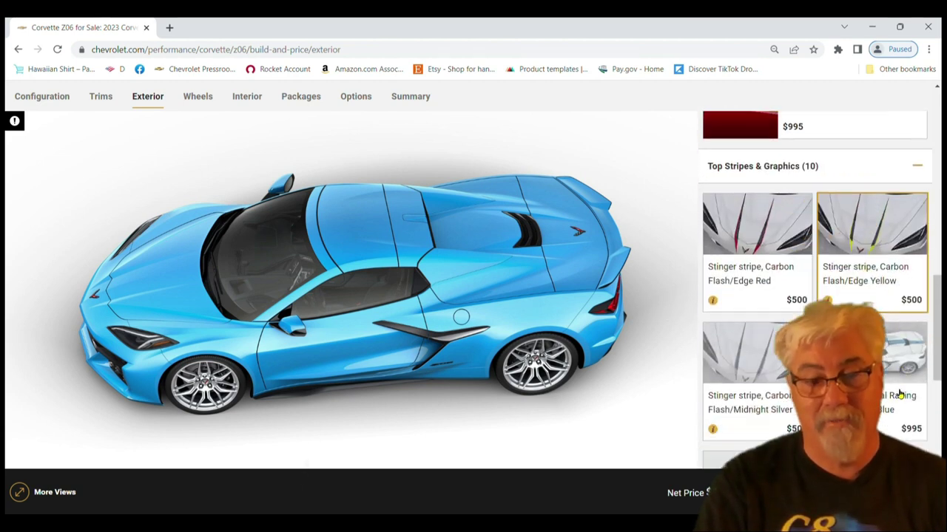
scroll(900, 395, "down", 5)
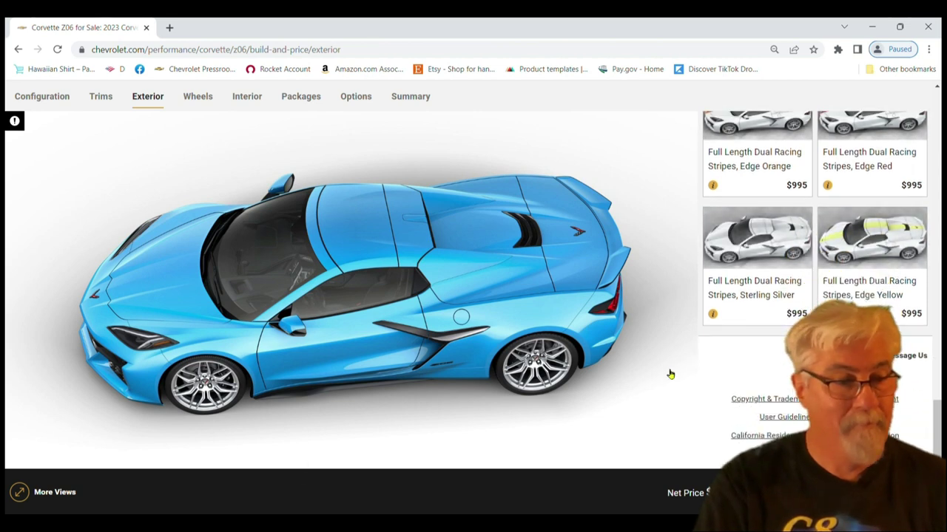
scroll(725, 384, "up", 4)
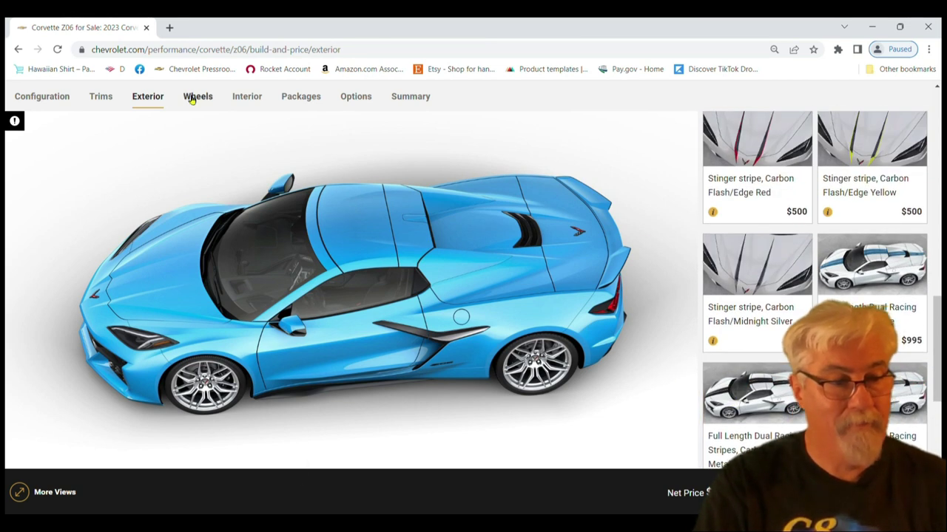
- Choose the 20" front/21" rear spider-design machined-face forged aluminum wheels
left_click(195, 97)
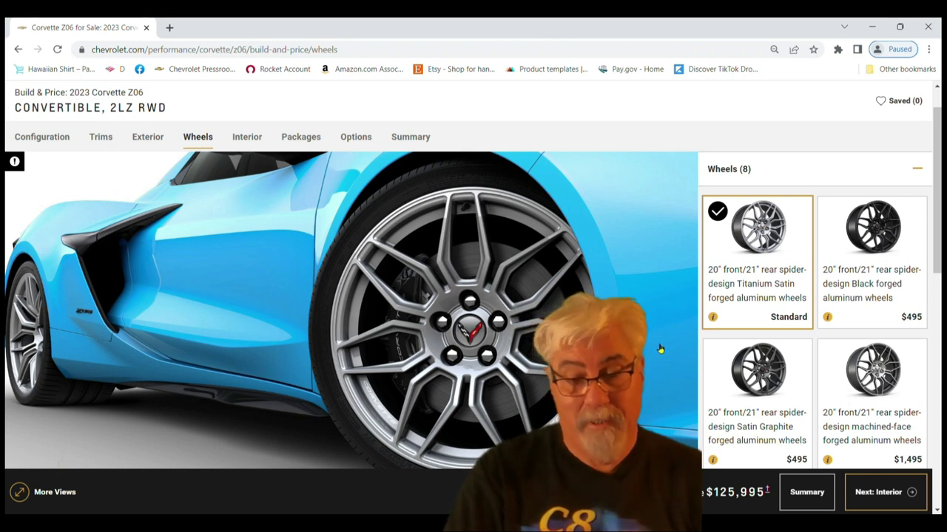
left_click(873, 427)
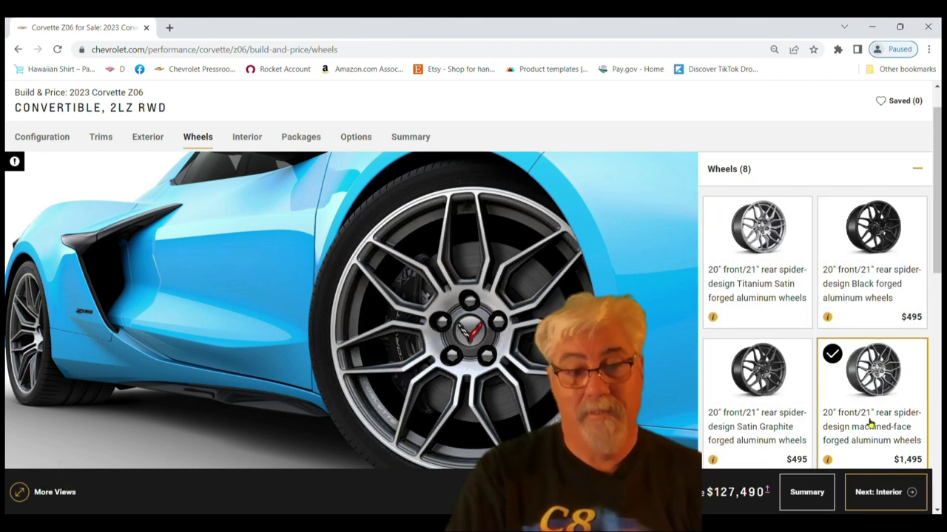
- Try the 20" front/21" rear spider-design Tech Bronze wheels, remove them, and look through the remaining wheel options
scroll(869, 423, "down", 1)
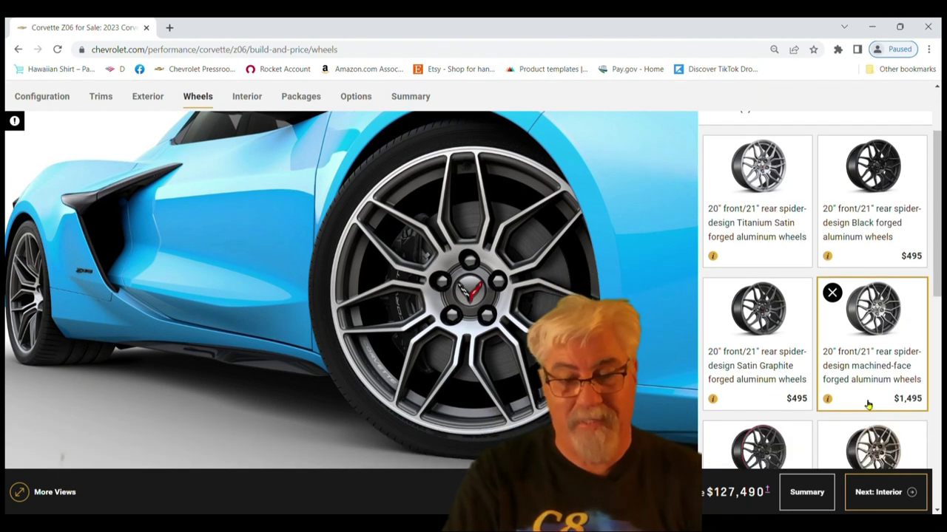
scroll(868, 404, "down", 1)
scroll(865, 405, "down", 1)
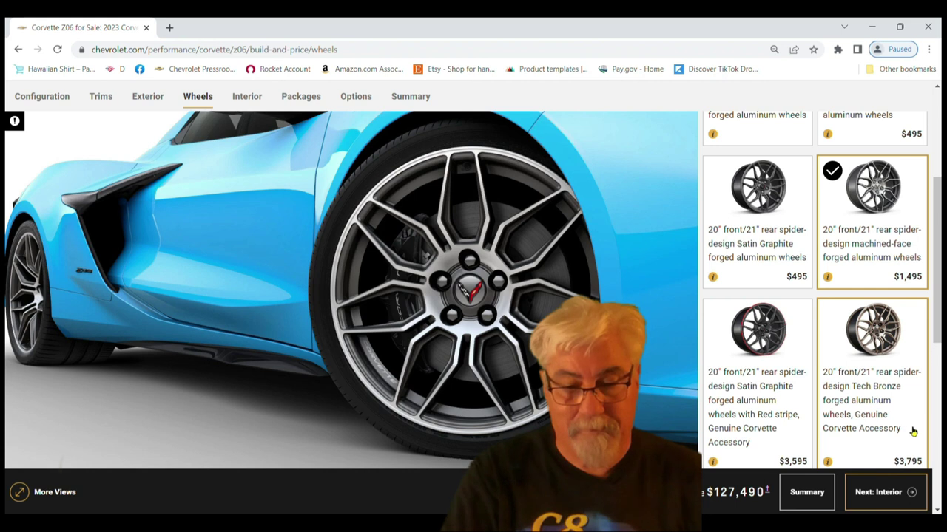
left_click(866, 389)
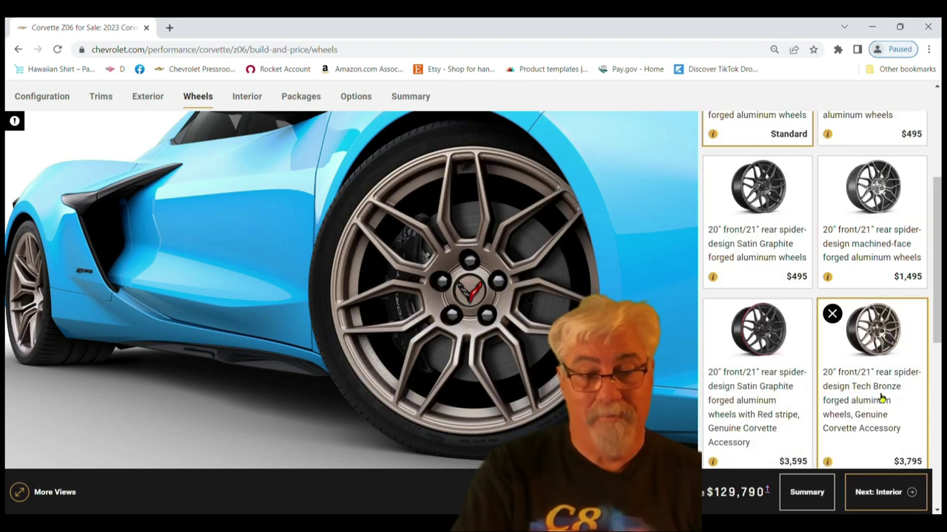
left_click(832, 315)
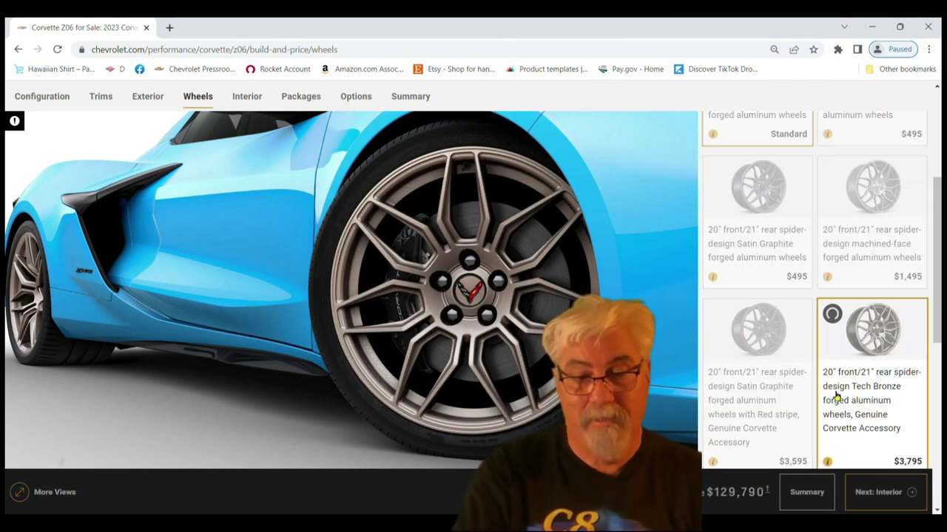
scroll(824, 250, "down", 2)
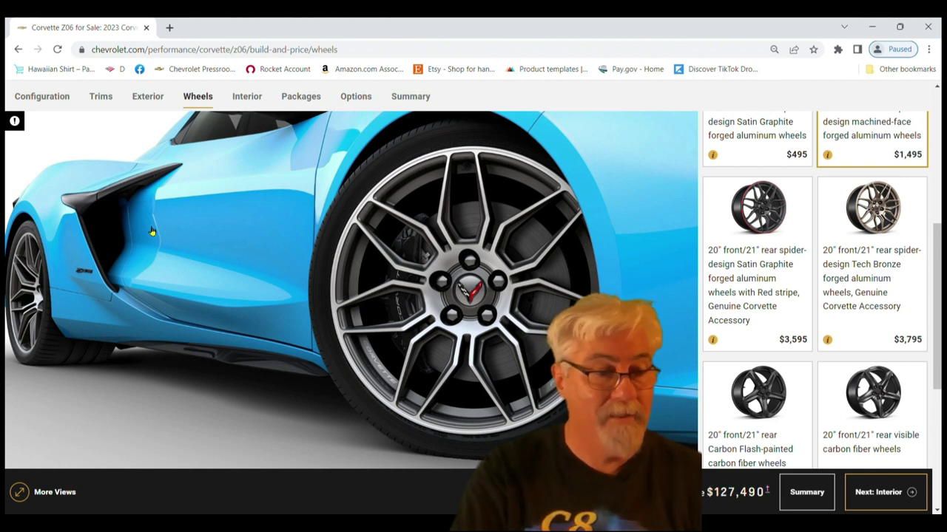
scroll(510, 273, "down", 3)
scroll(510, 273, "down", 1)
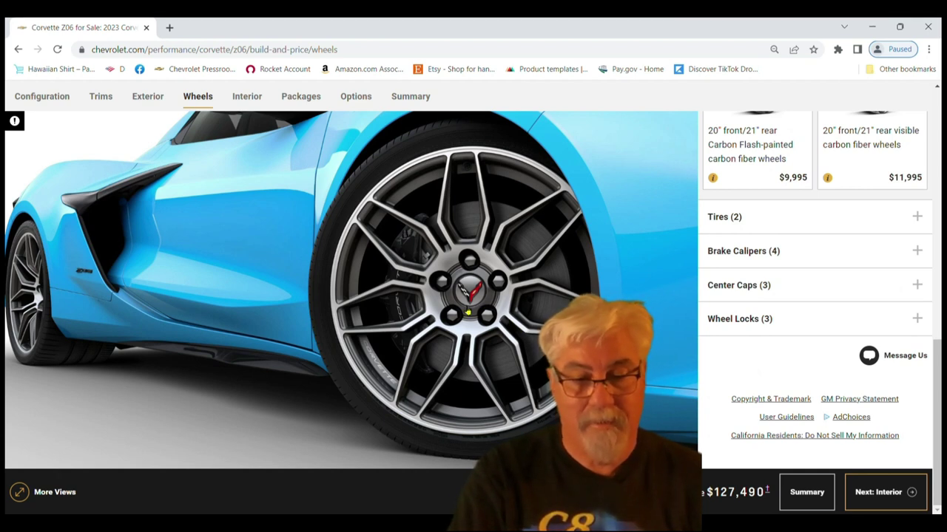
- Choose the Adrenaline Red Napa leather interior with perforated inserts, add the GT2 bucket seats and accept the resulting build changes
left_click(245, 98)
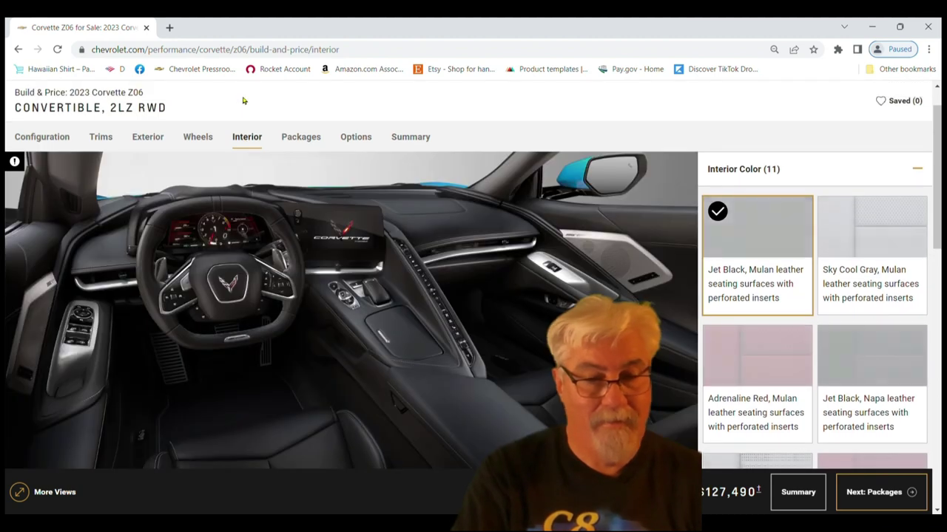
scroll(523, 282, "down", 1)
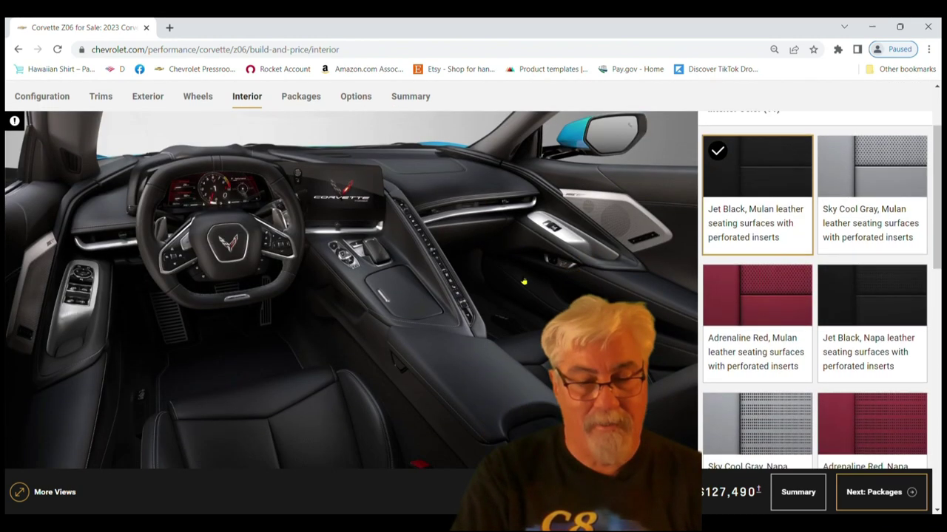
scroll(524, 281, "down", 5)
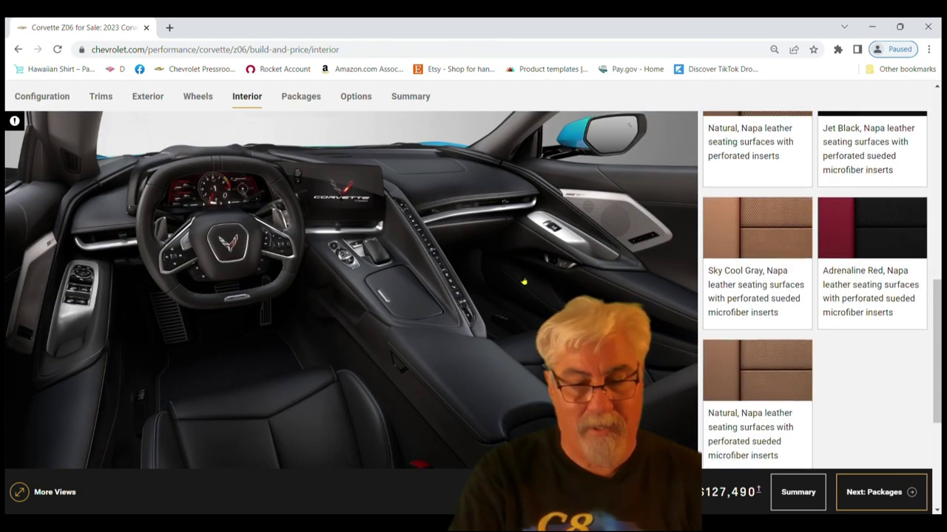
scroll(523, 281, "down", 3)
scroll(524, 282, "up", 10)
scroll(524, 282, "down", 1)
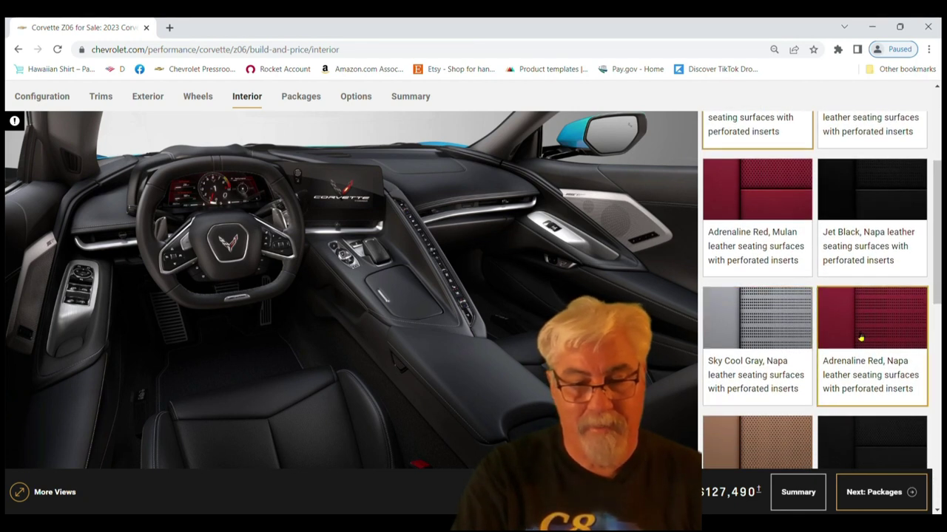
left_click(886, 331)
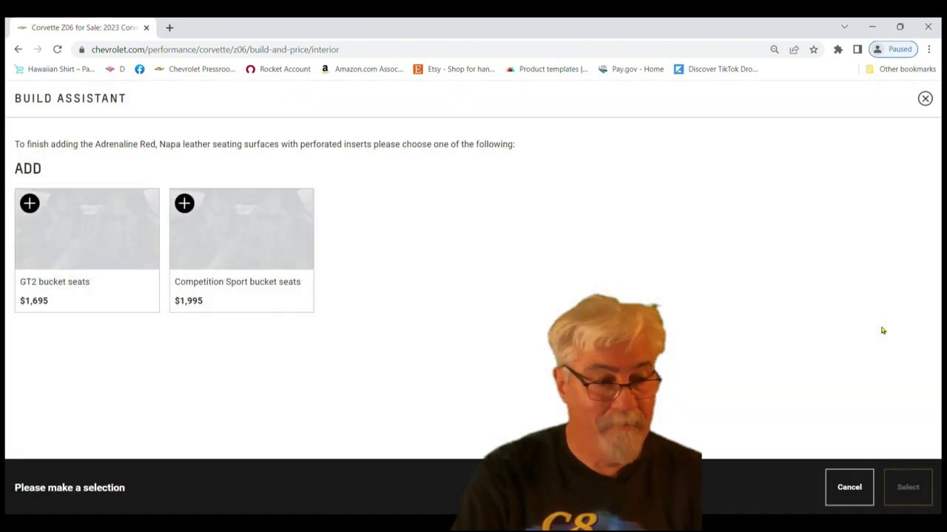
left_click(112, 239)
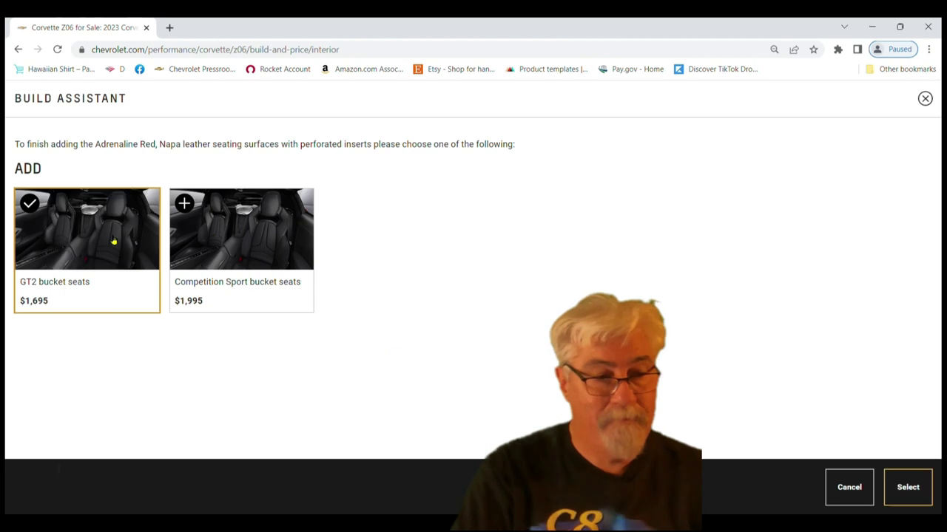
left_click(916, 491)
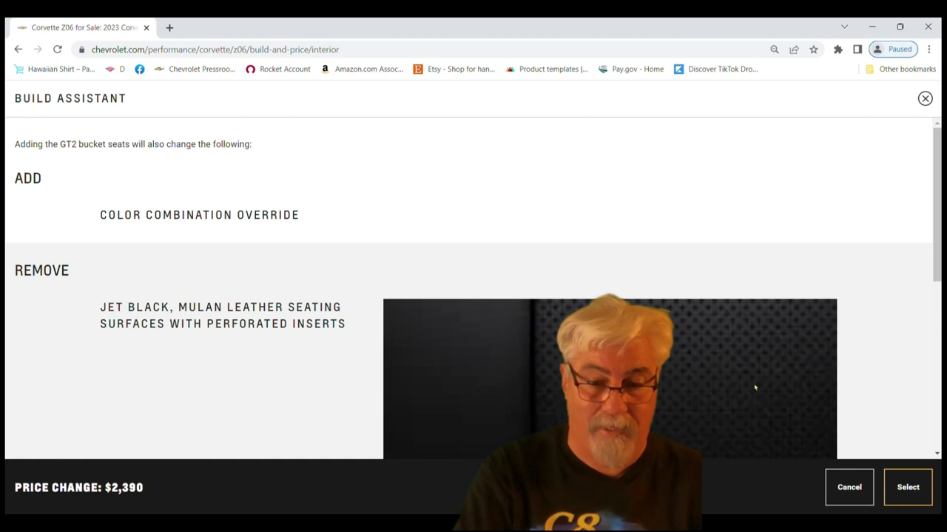
left_click(908, 489)
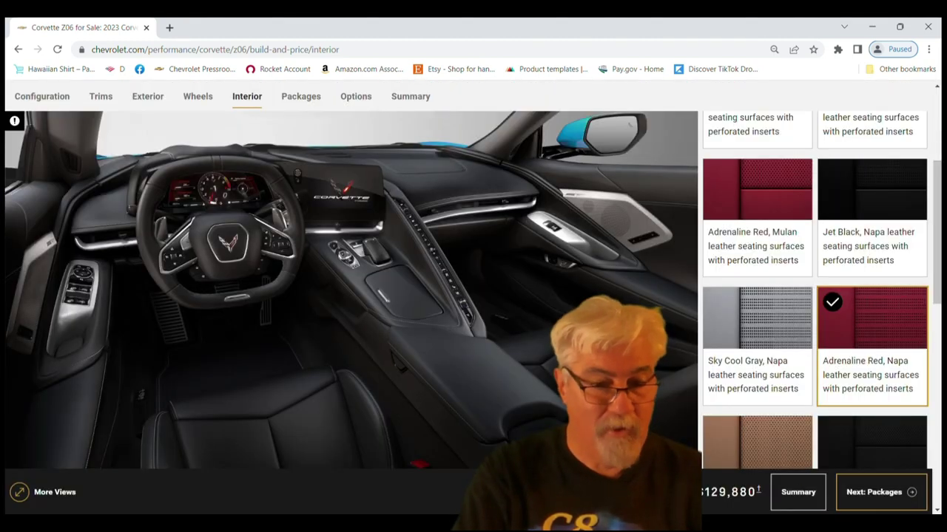
scroll(663, 313, "down", 10)
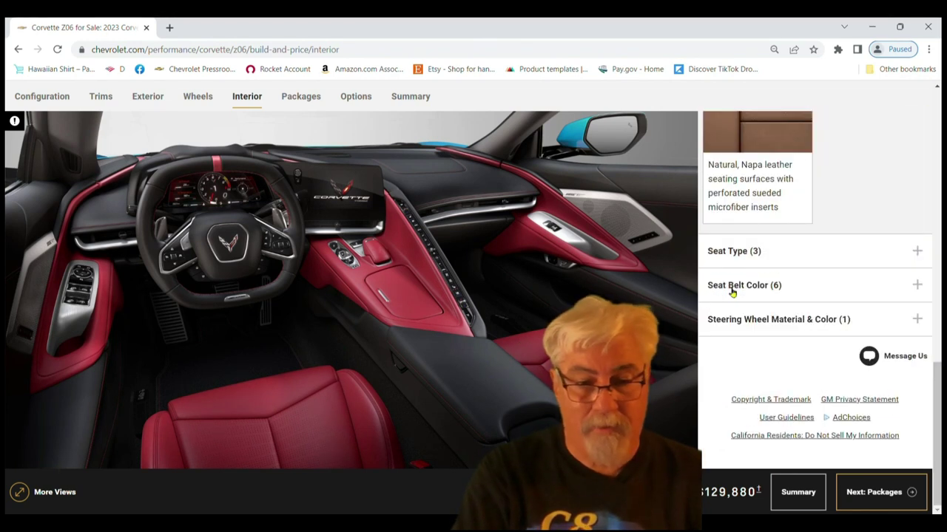
- Choose the Torch Red seat belt color and look through the available accessory packages
left_click(917, 286)
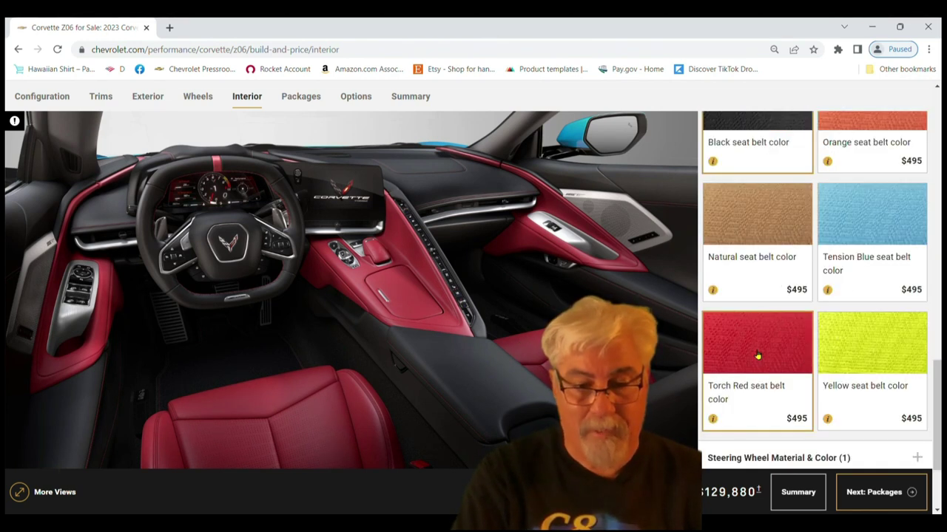
left_click(757, 355)
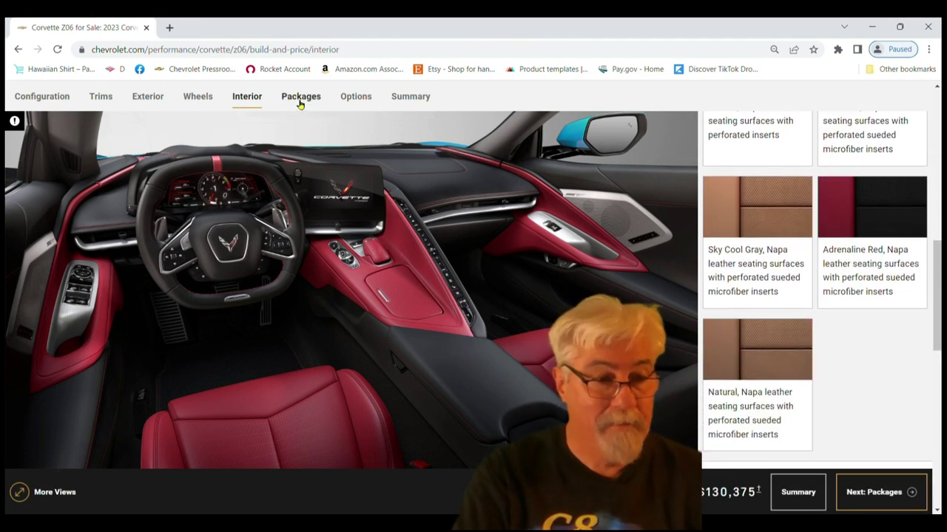
left_click(300, 98)
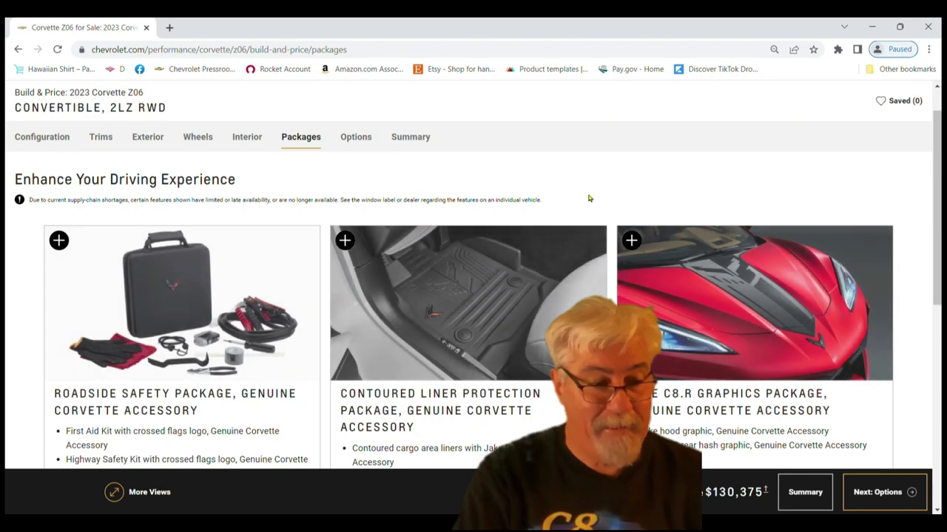
scroll(590, 197, "down", 5)
scroll(589, 198, "up", 5)
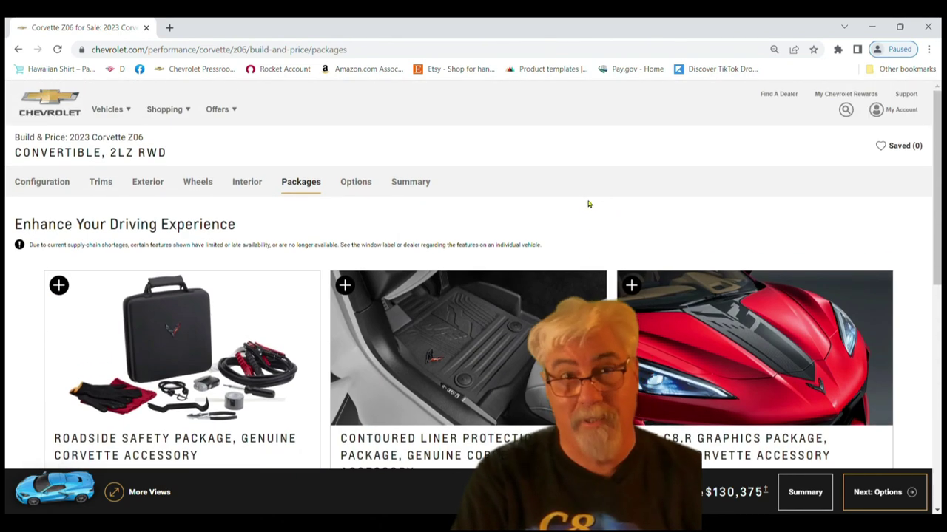
scroll(589, 204, "down", 1)
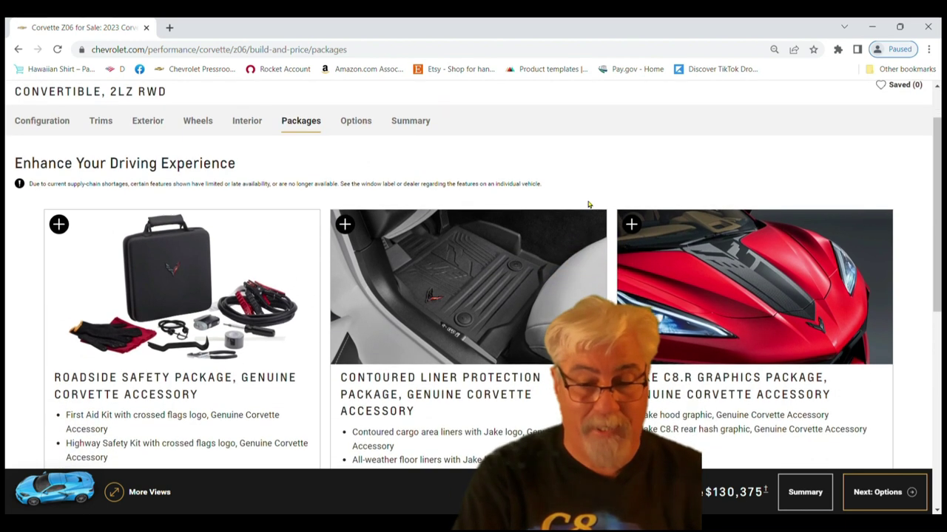
scroll(590, 204, "up", 1)
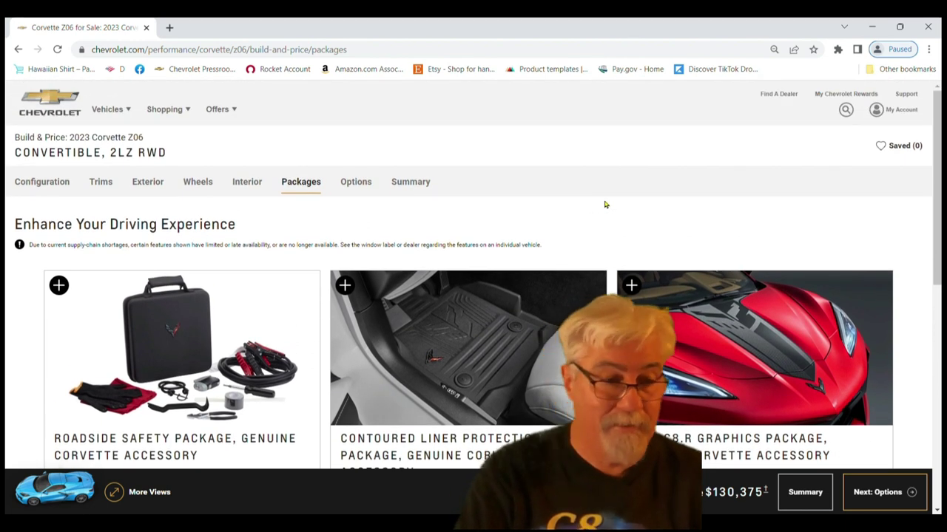
- Look through all the exterior options, from mirrors, emblems and car covers to the carbon fiber ground effects and aero packages
left_click(353, 183)
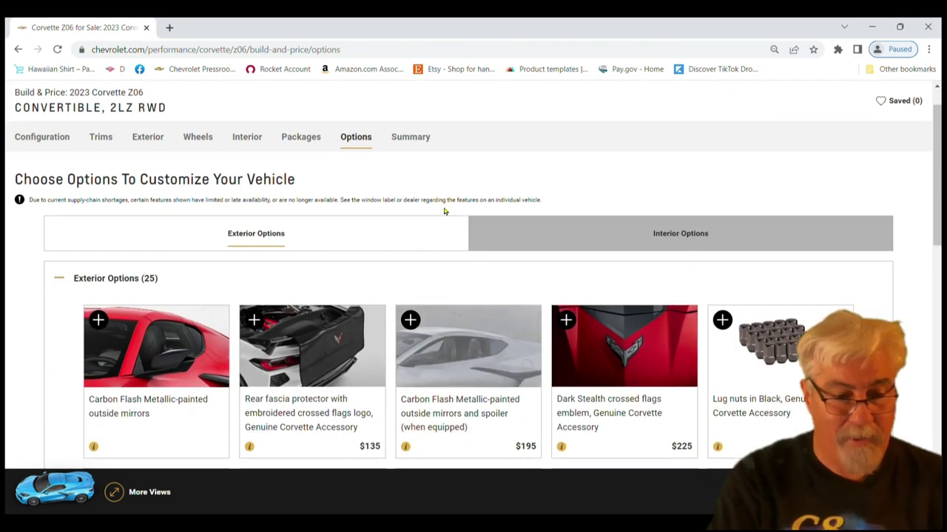
scroll(457, 207, "down", 2)
scroll(457, 210, "down", 1)
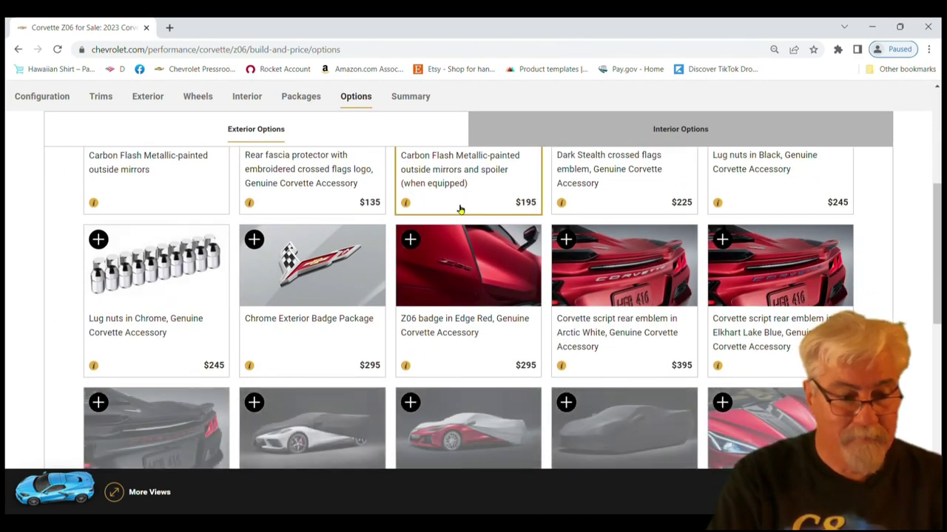
scroll(457, 210, "down", 1)
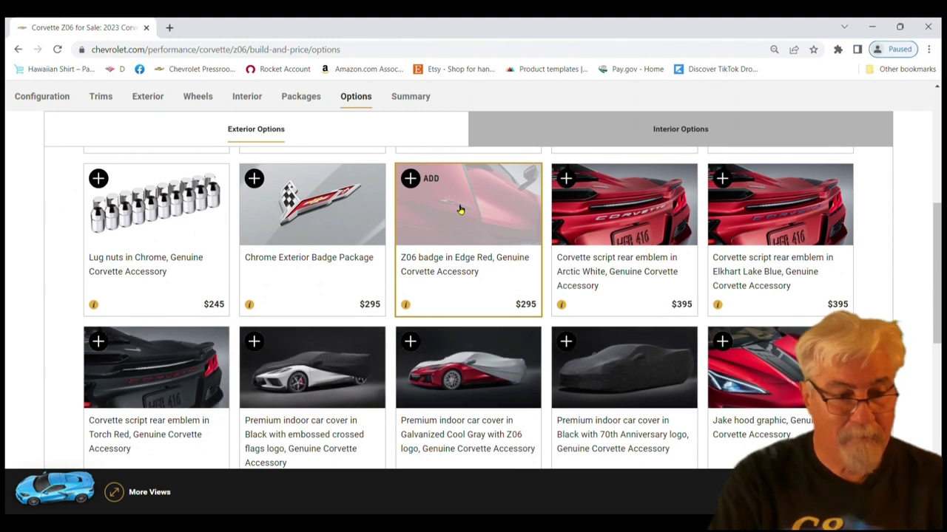
scroll(460, 210, "down", 1)
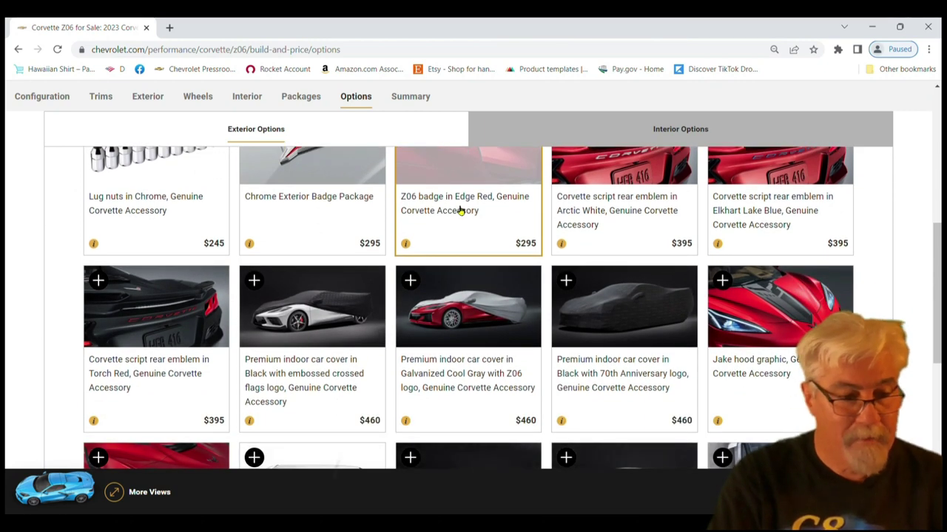
scroll(459, 210, "down", 1)
scroll(468, 217, "down", 2)
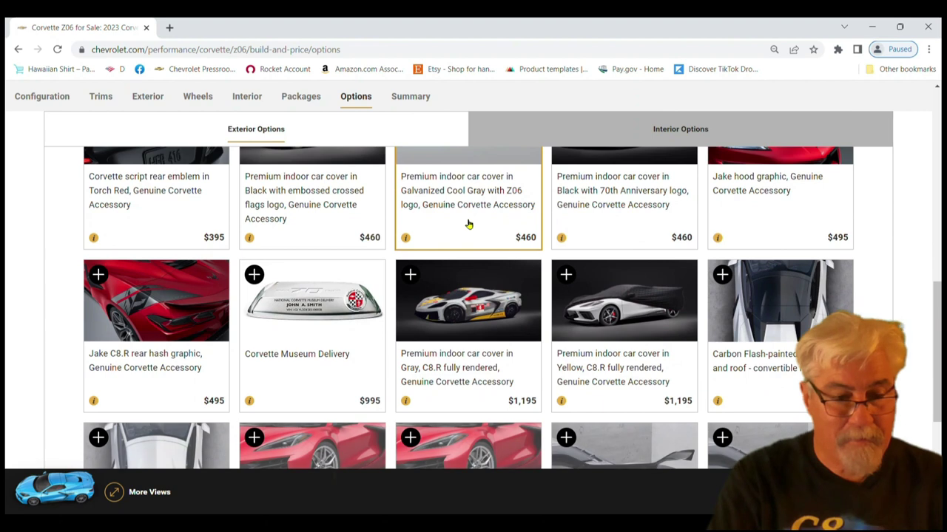
scroll(467, 224, "down", 2)
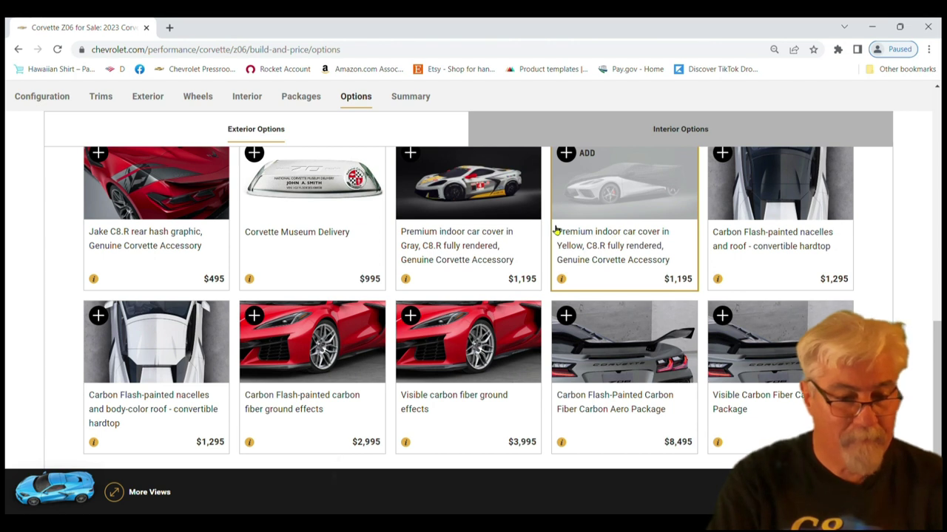
scroll(556, 232, "down", 1)
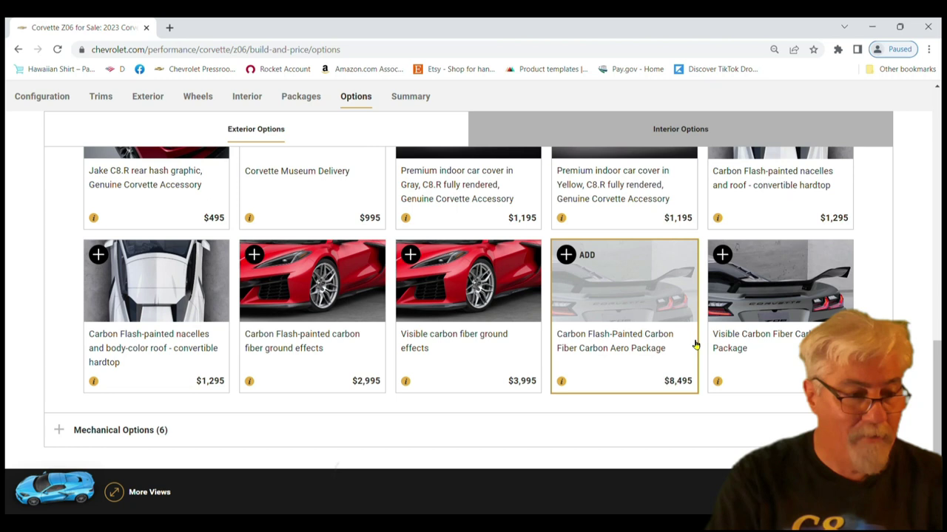
scroll(689, 342, "up", 2)
scroll(690, 341, "down", 3)
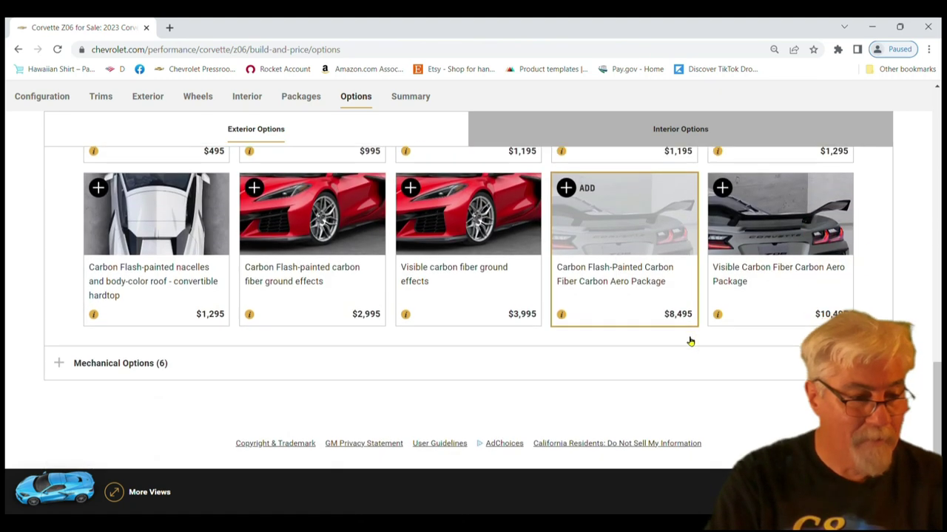
- Add the front lift with memory and the black exhaust tips from the mechanical options, and look over the exterior options again
left_click(65, 359)
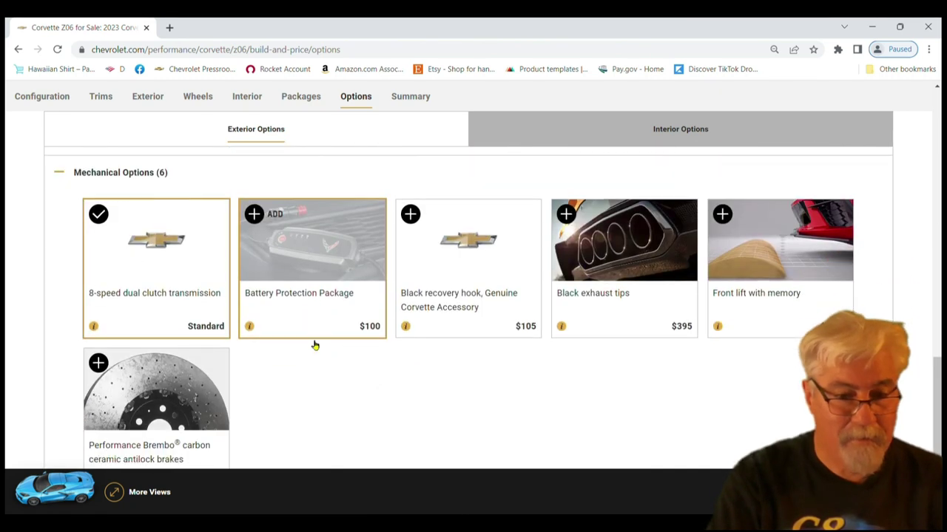
left_click(774, 312)
left_click(639, 279)
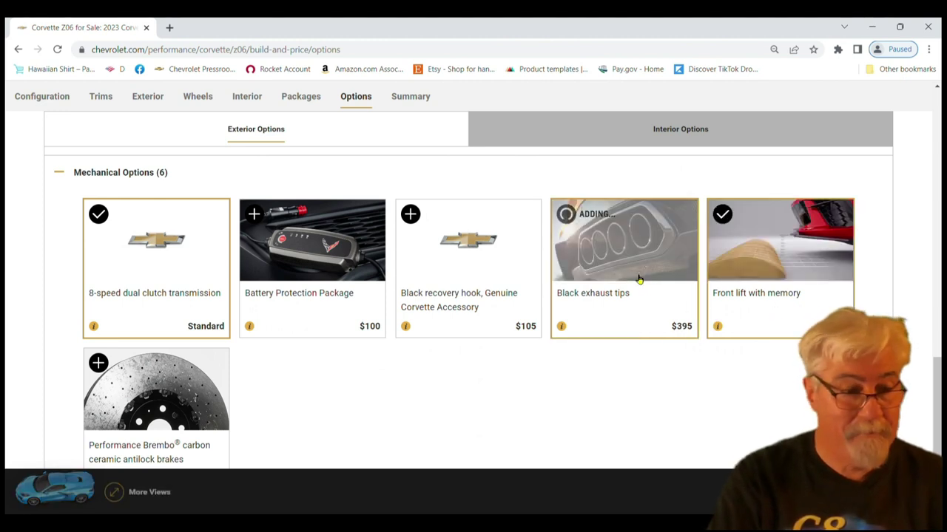
scroll(487, 367, "up", 5)
scroll(487, 368, "up", 5)
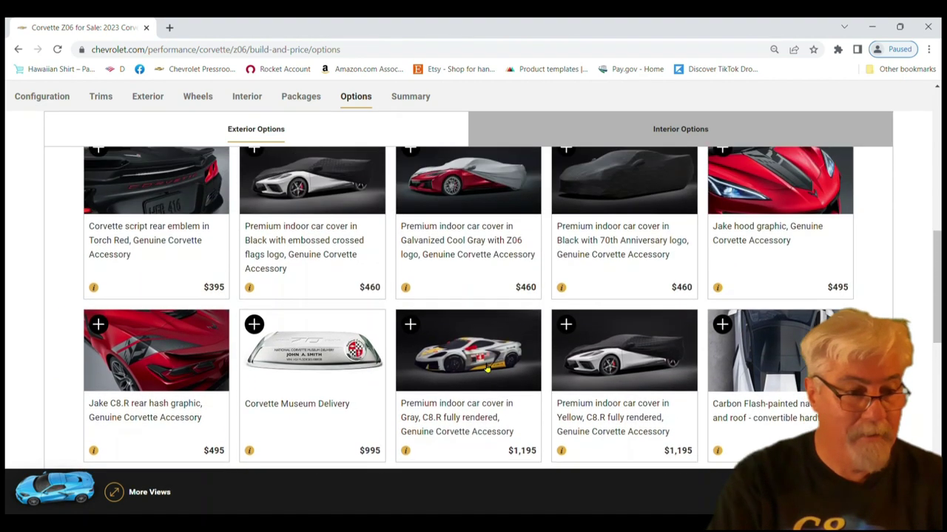
scroll(782, 381, "down", 3)
scroll(782, 380, "down", 5)
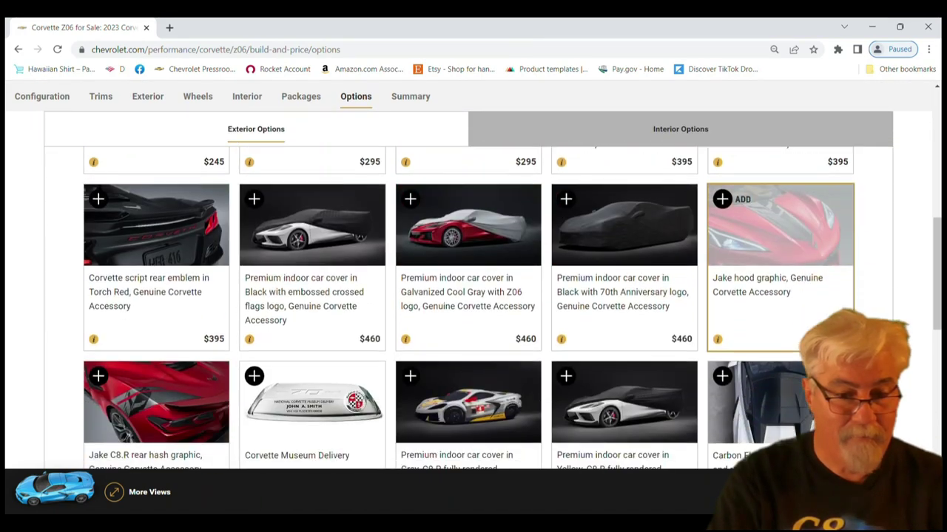
scroll(784, 214, "up", 6)
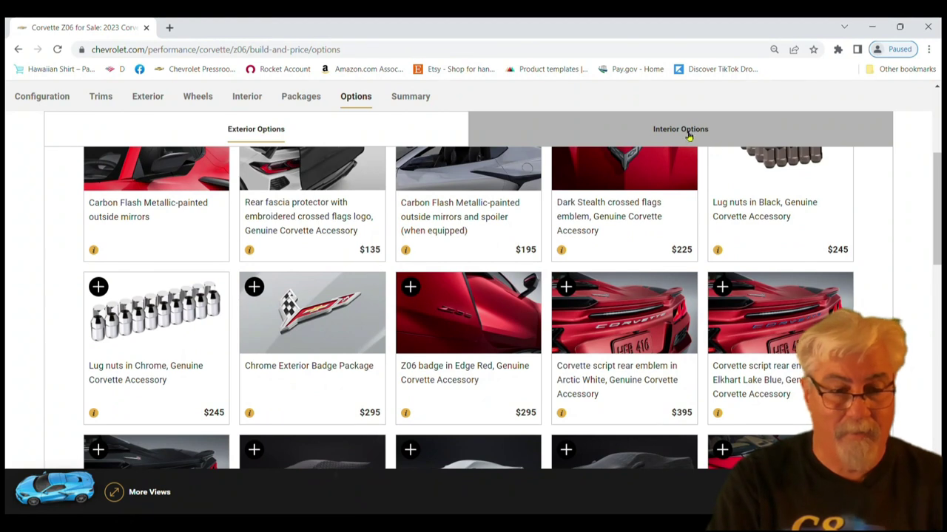
- Add two-tone seats, the Stealth Interior Trim Package and Carbon Fiber interior trim, and look through the dealer-installed interior accessories
left_click(688, 134)
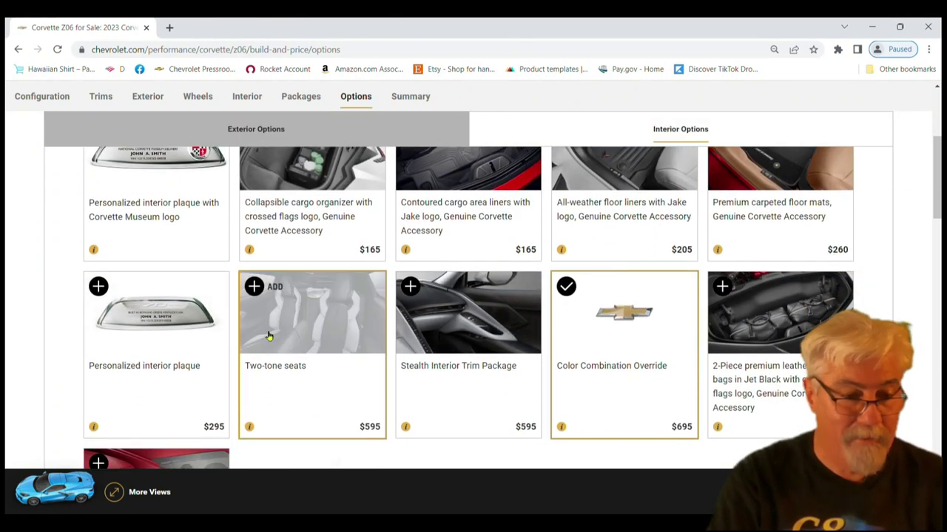
left_click(283, 333)
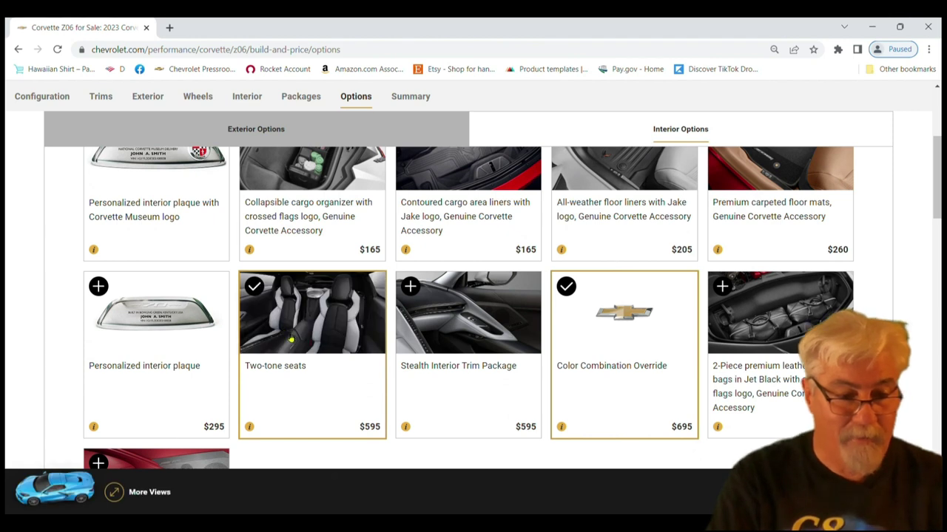
left_click(453, 364)
scroll(455, 348, "down", 2)
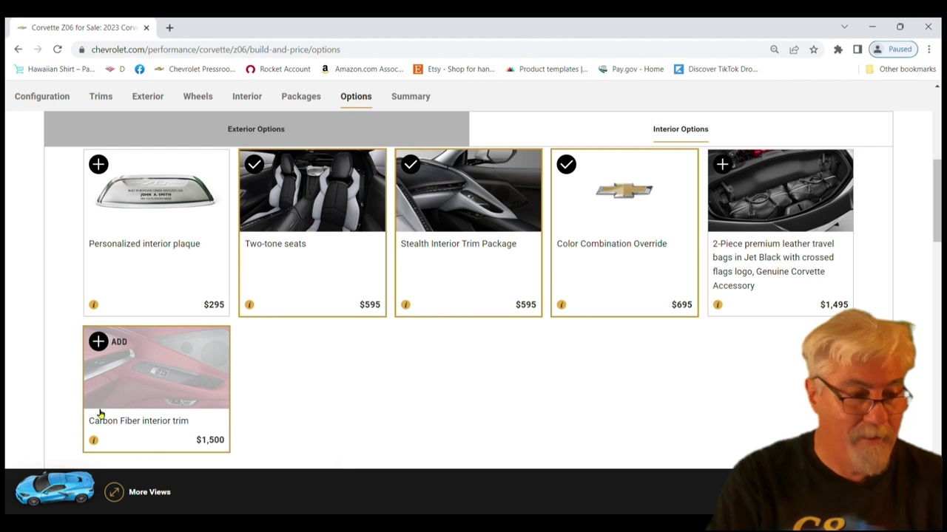
left_click(147, 378)
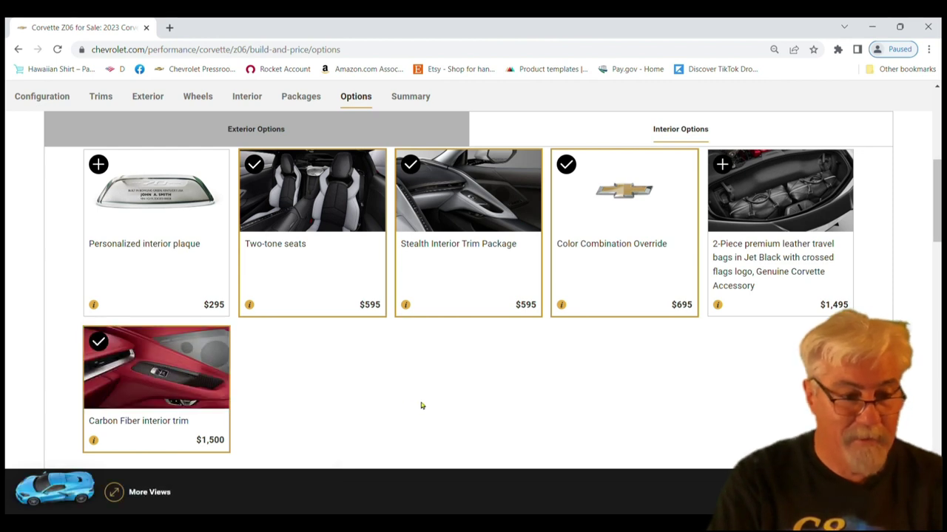
scroll(421, 406, "up", 3)
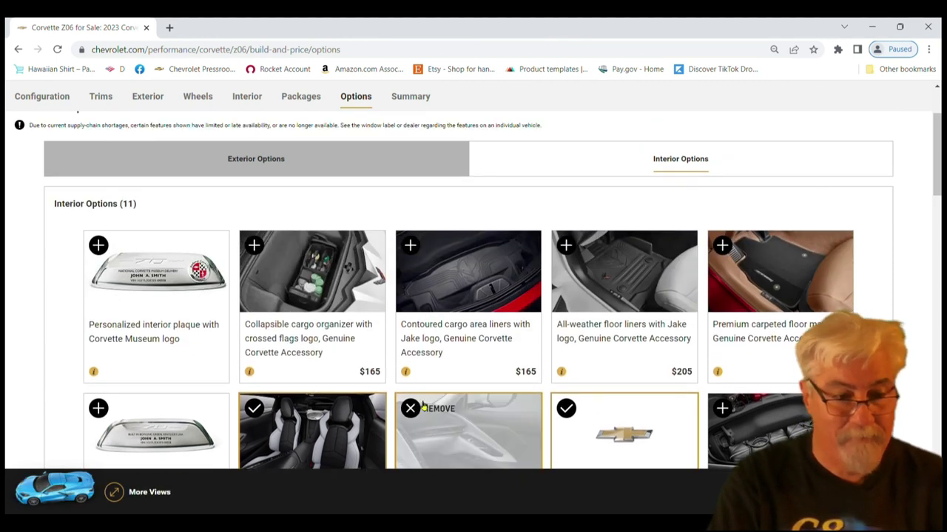
scroll(421, 405, "down", 10)
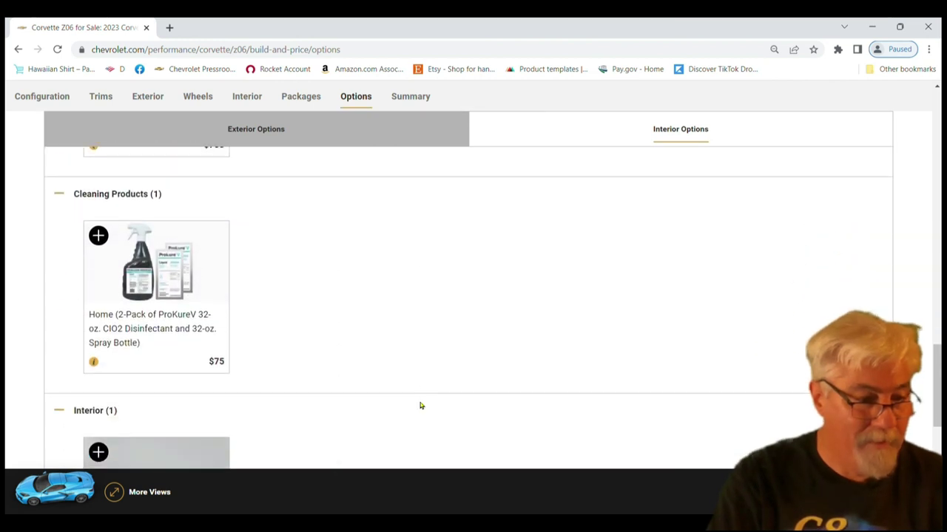
scroll(420, 405, "down", 2)
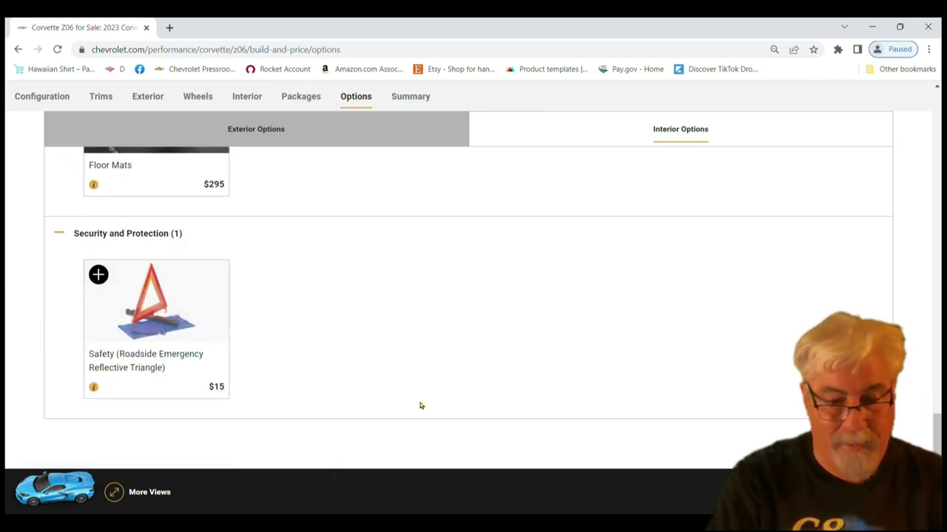
scroll(420, 405, "up", 5)
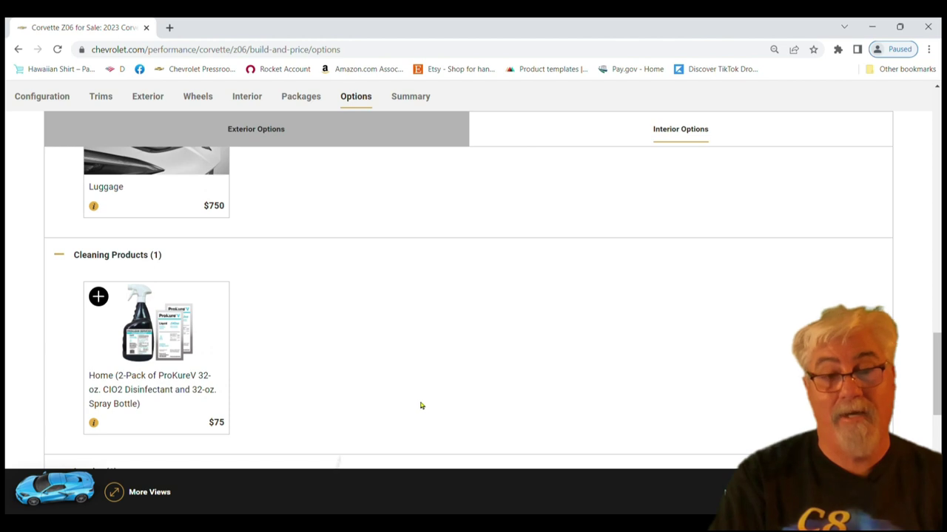
scroll(345, 513, "up", 1)
- Examine the configured convertible's exterior full screen from the rear, sides, top and front, and return to the options
left_click(349, 509)
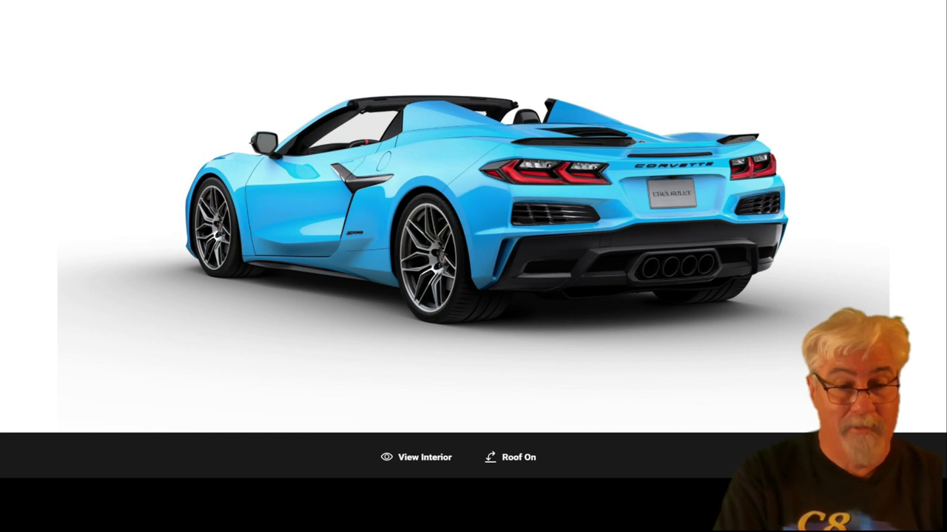
left_click(847, 181)
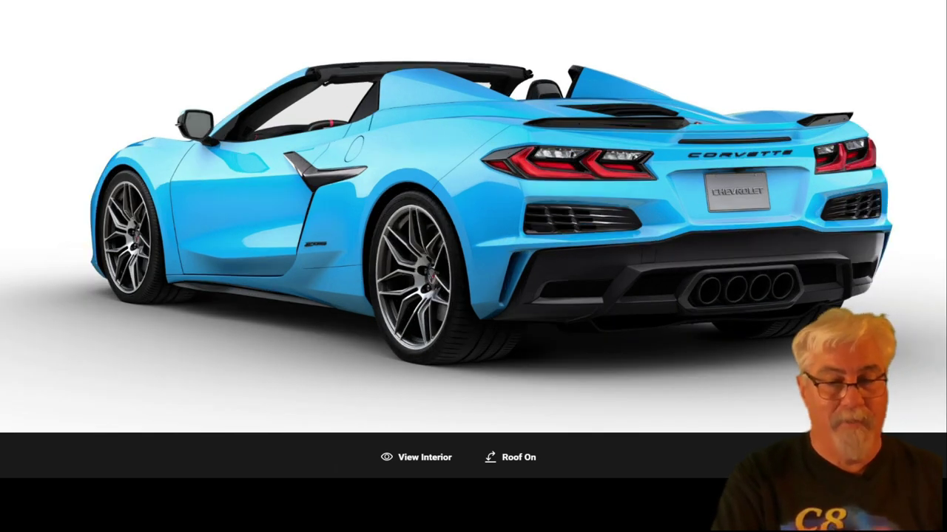
left_click(855, 220)
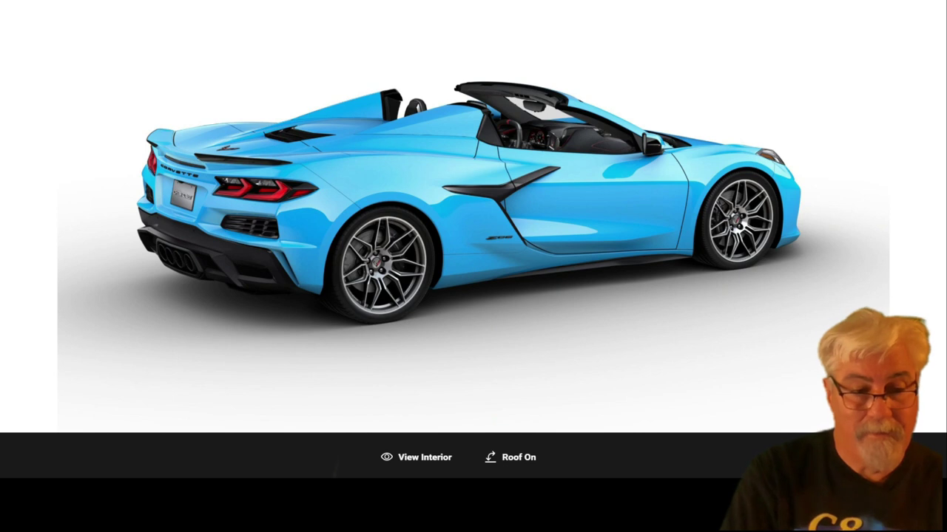
left_click(695, 136)
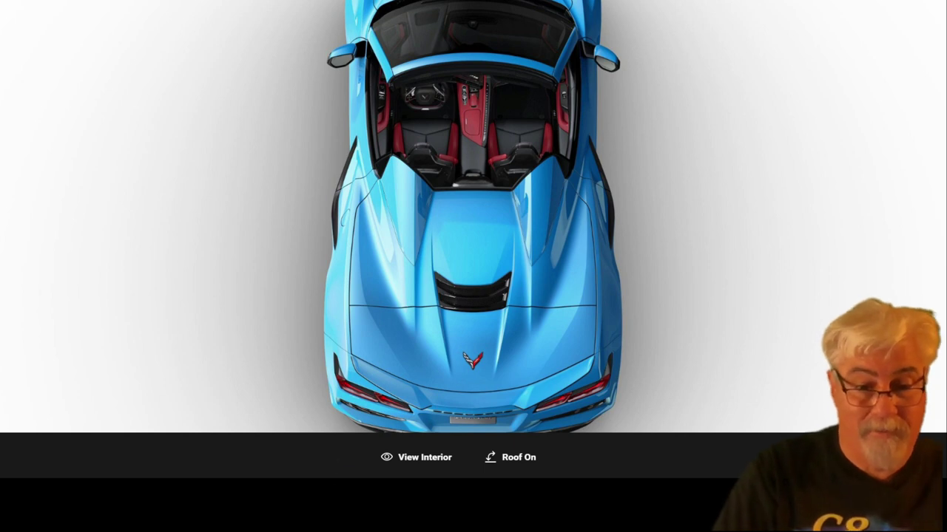
left_click(939, 227)
left_click(942, 227)
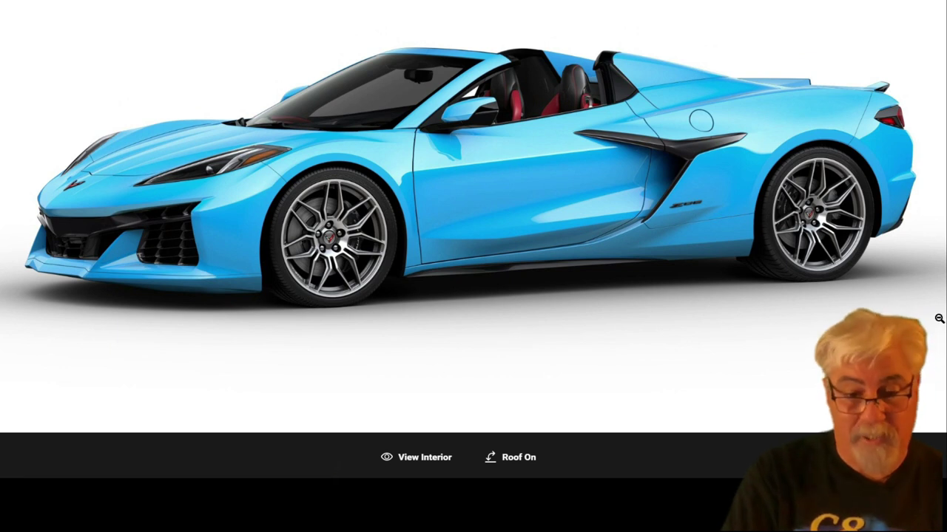
key("Escape")
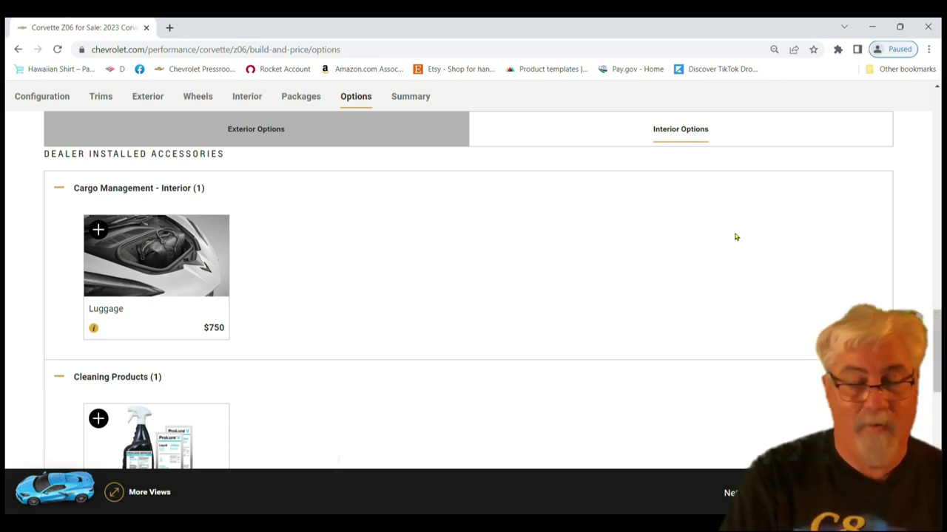
- Switch the build's body style from Convertible to Coupe
left_click(40, 97)
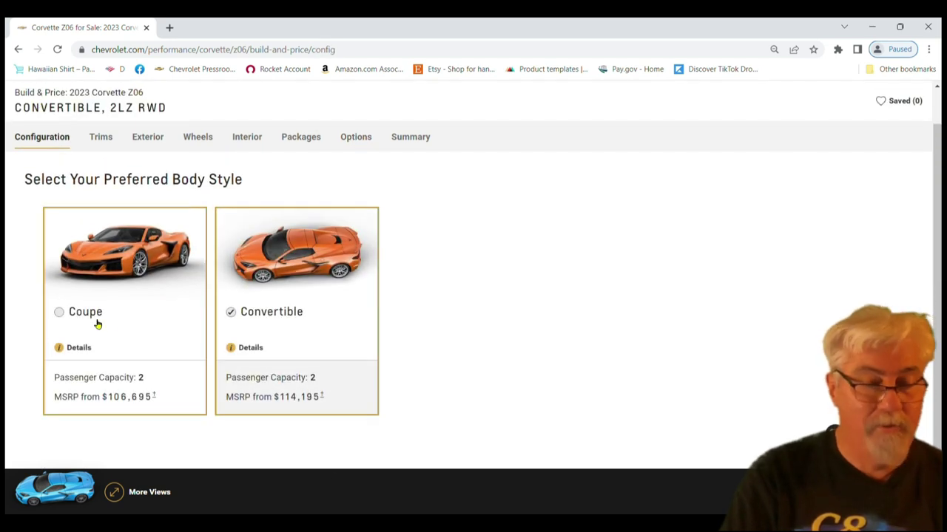
left_click(147, 303)
left_click(473, 230)
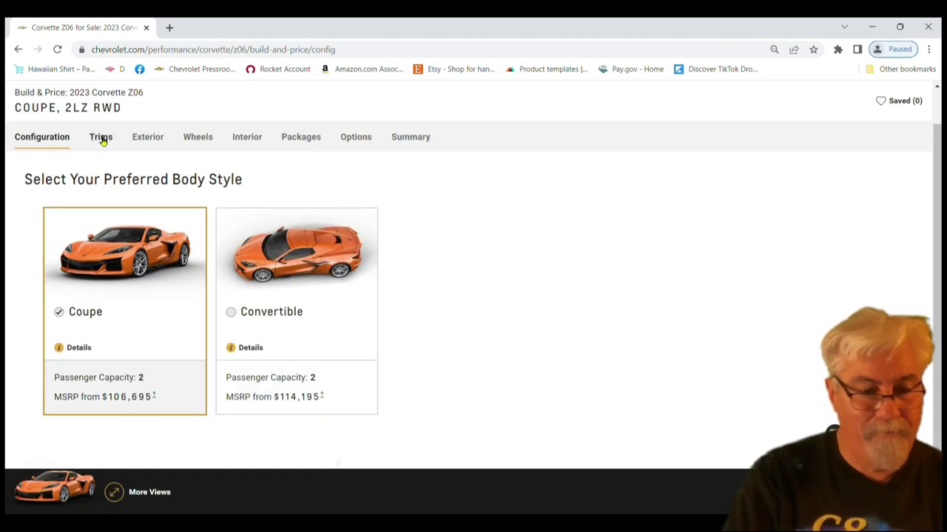
- Select the 3LZ RWD trim for the coupe and look through the exterior paint colors
left_click(99, 139)
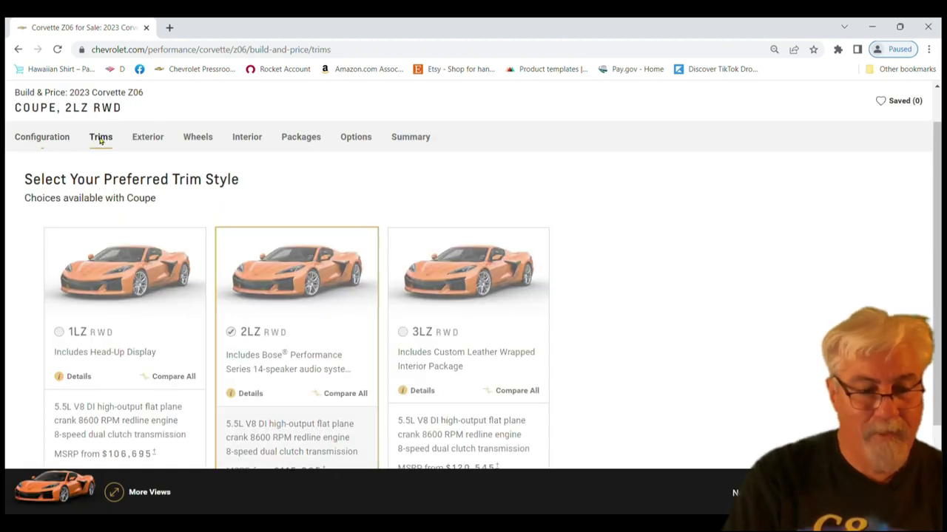
left_click(445, 344)
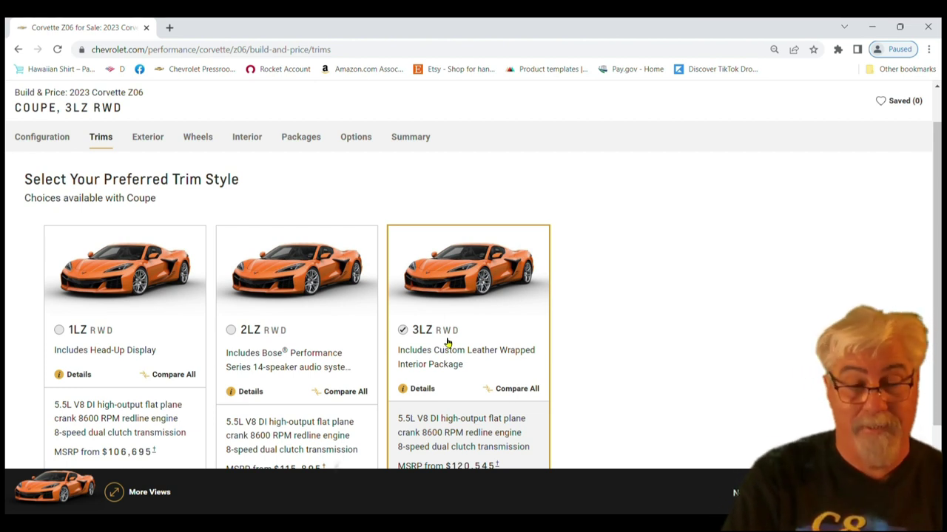
scroll(467, 332, "down", 2)
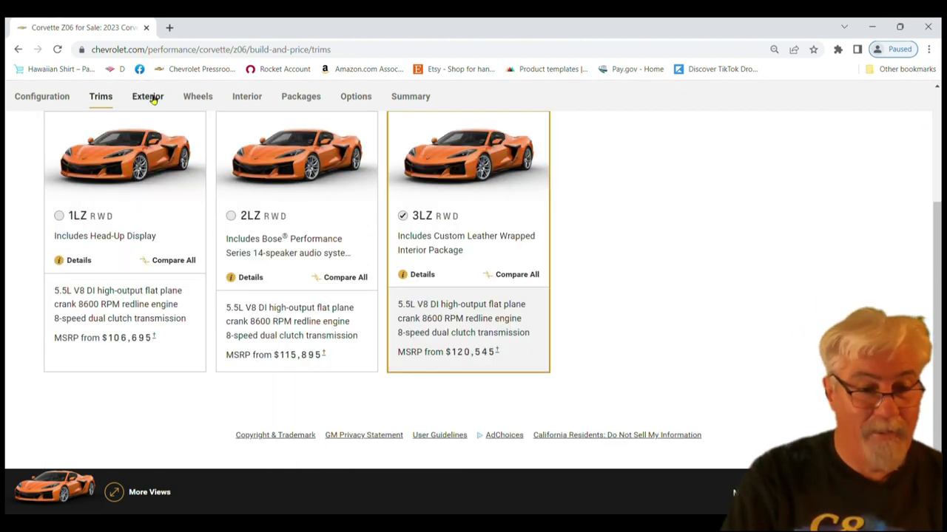
left_click(152, 96)
scroll(564, 280, "down", 5)
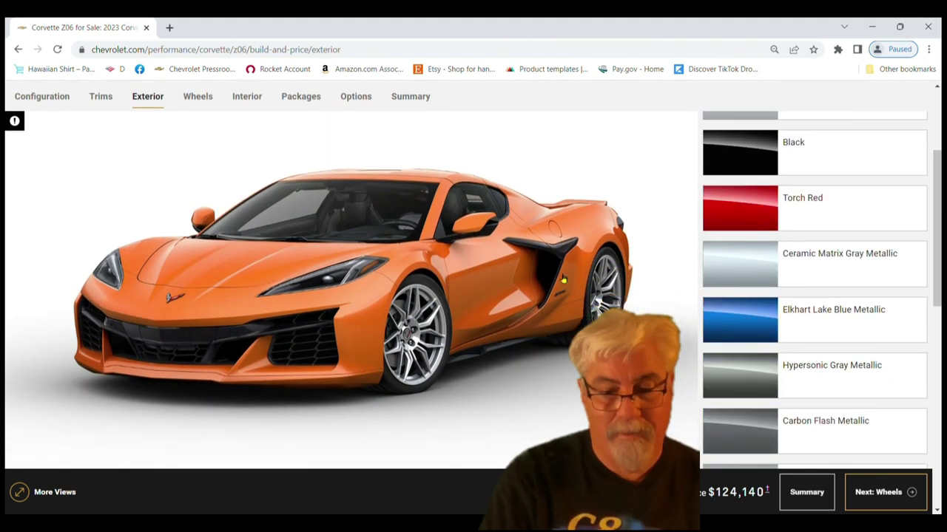
scroll(564, 279, "down", 3)
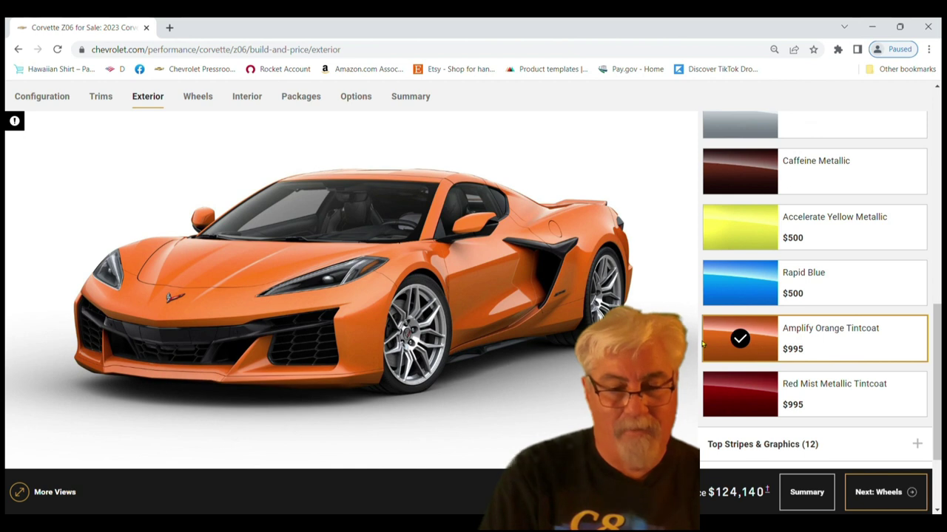
scroll(813, 296, "down", 3)
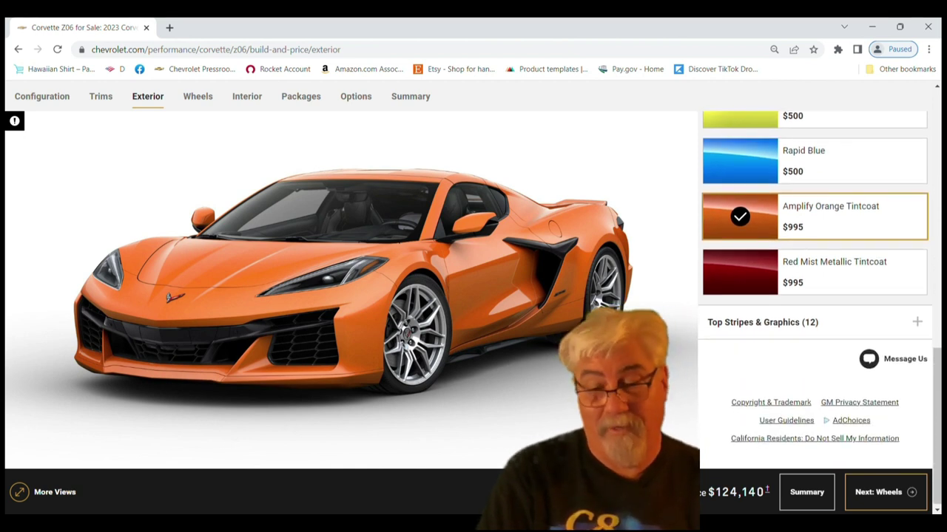
- Fit the 20" front/21" rear visible carbon fiber wheels, accepting the Performance Brembo carbon ceramic brakes they require
left_click(198, 96)
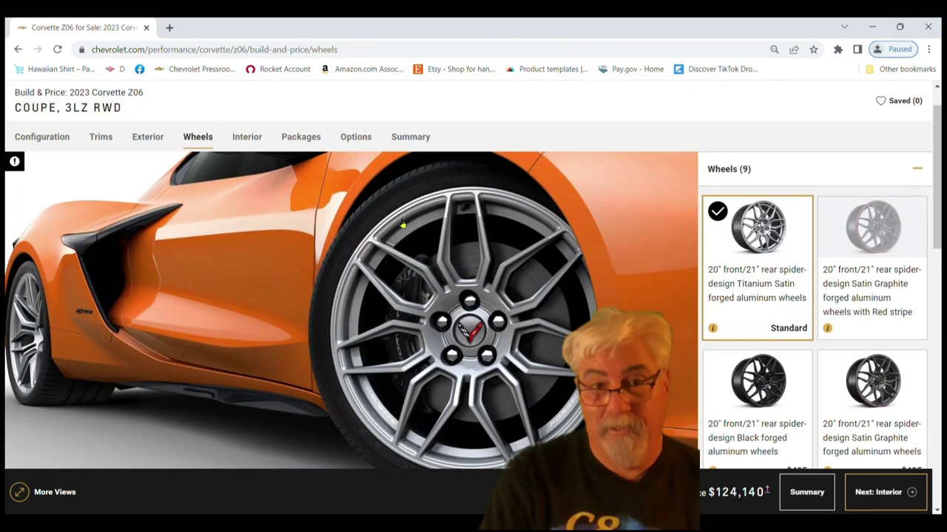
scroll(684, 261, "down", 2)
scroll(684, 260, "down", 6)
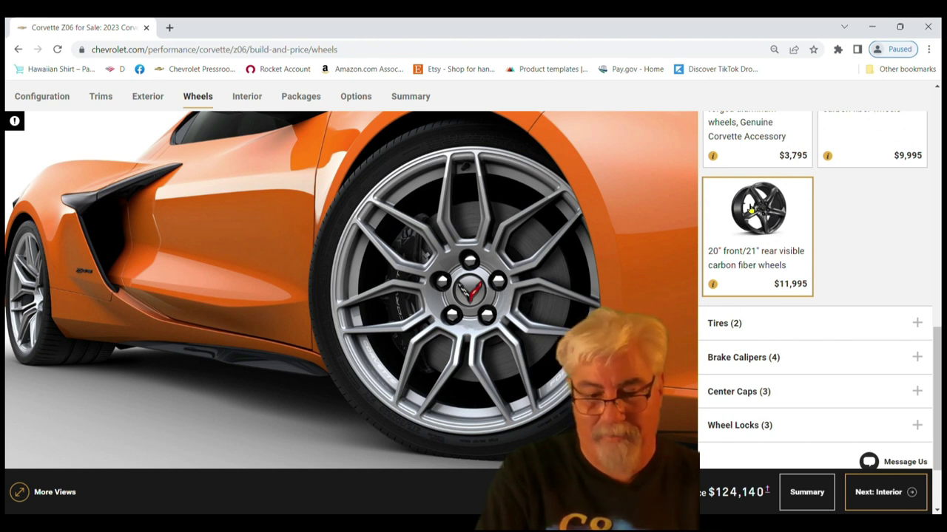
left_click(749, 210)
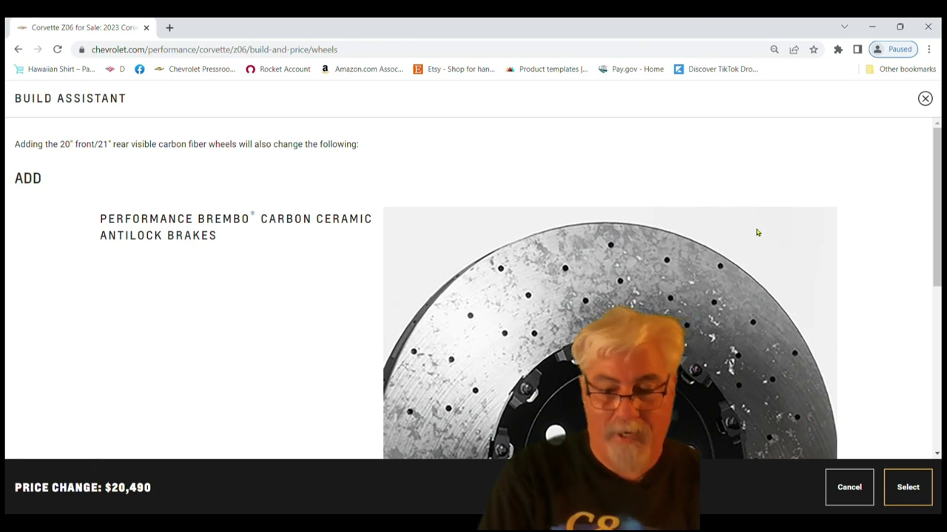
left_click(908, 487)
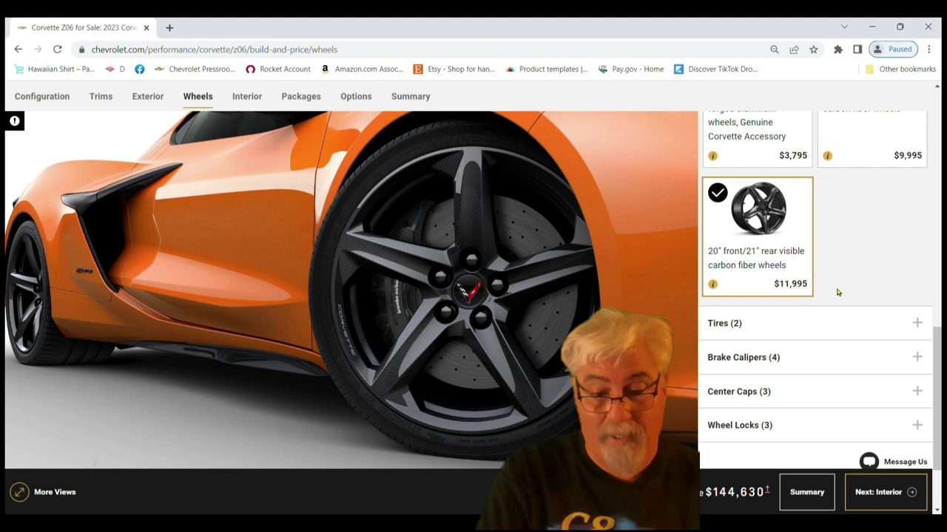
- Look over the wheel center caps and choose the Orange-painted brake calipers
left_click(738, 391)
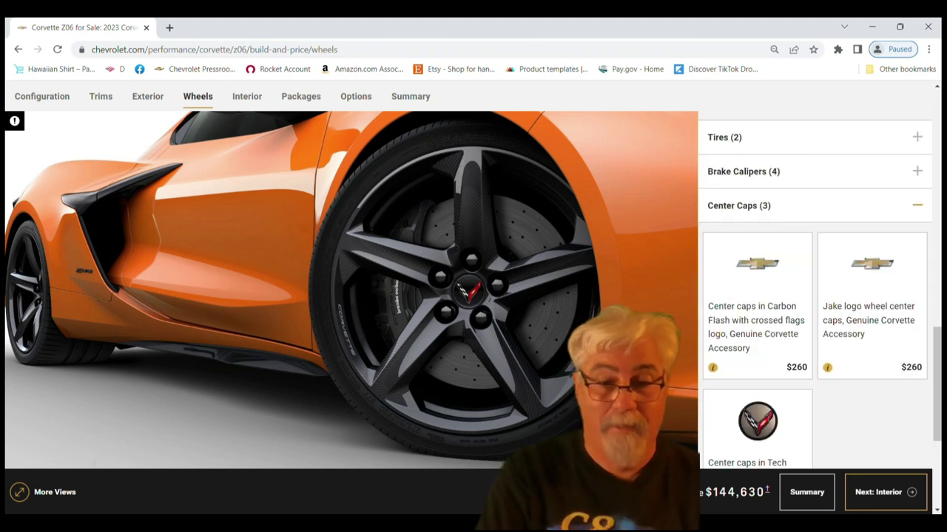
left_click(917, 173)
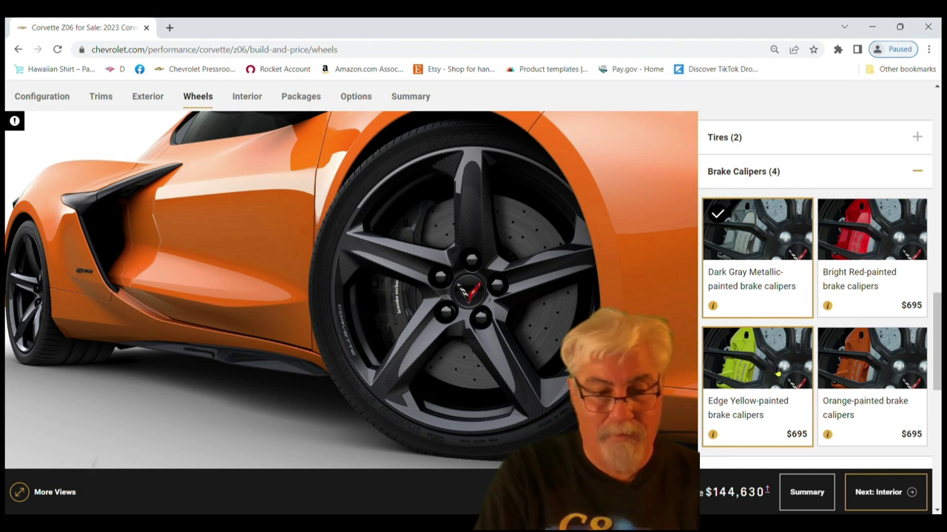
left_click(871, 363)
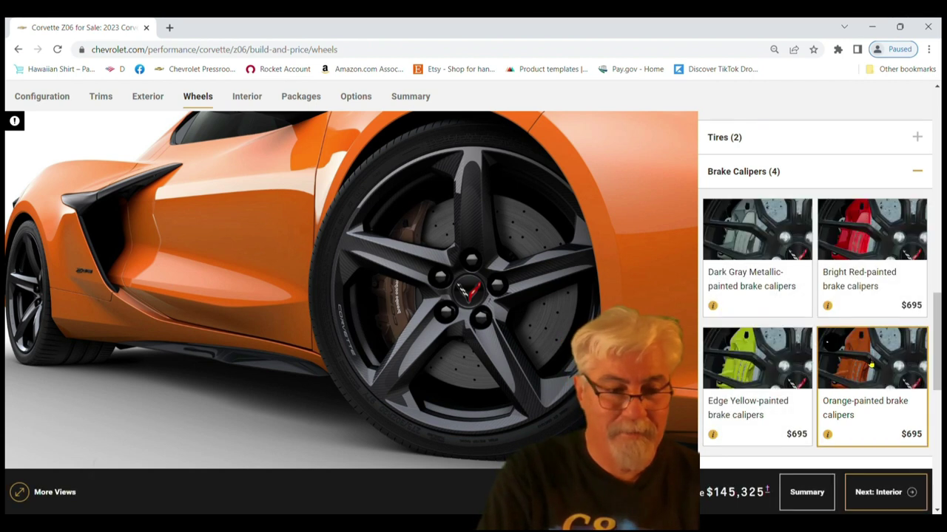
scroll(834, 361, "down", 3)
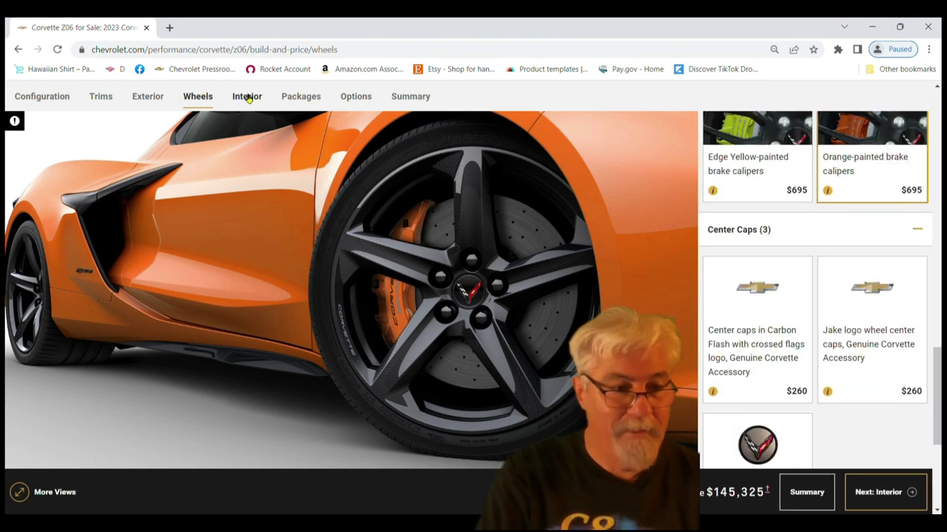
- Choose the Competition Sport bucket seats, accepting the related interior changes, and the Orange seat belt color
left_click(247, 97)
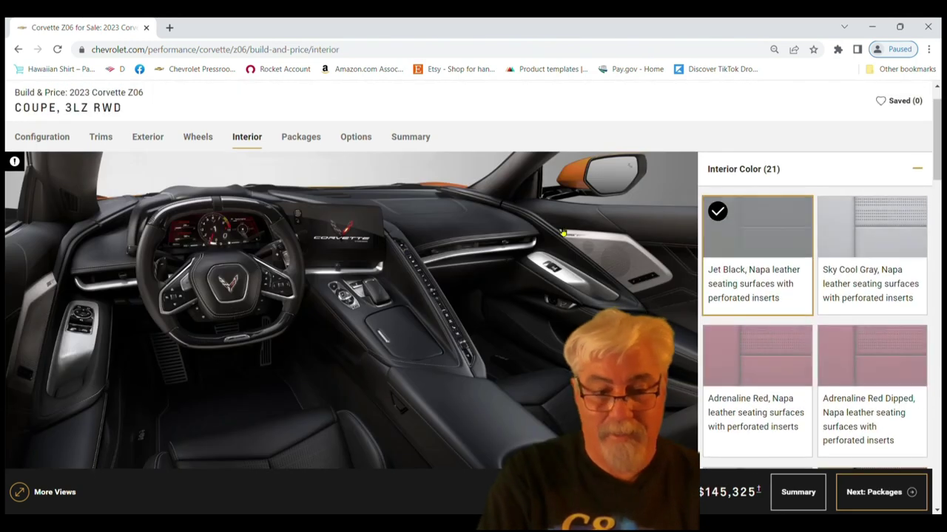
left_click(920, 256)
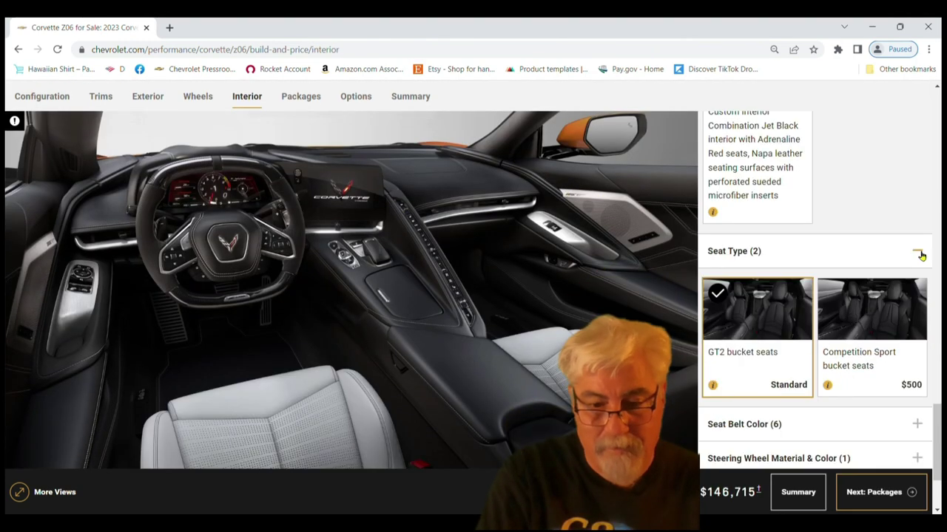
left_click(886, 314)
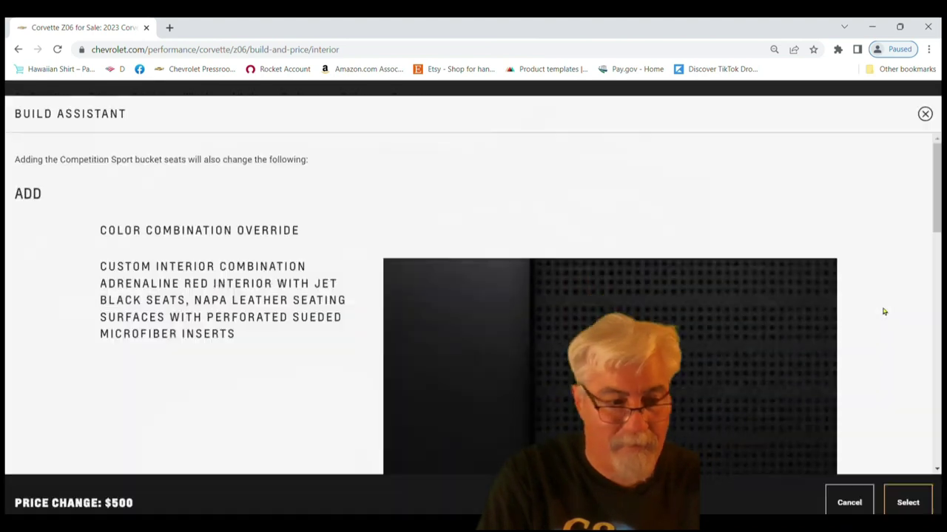
key("Return")
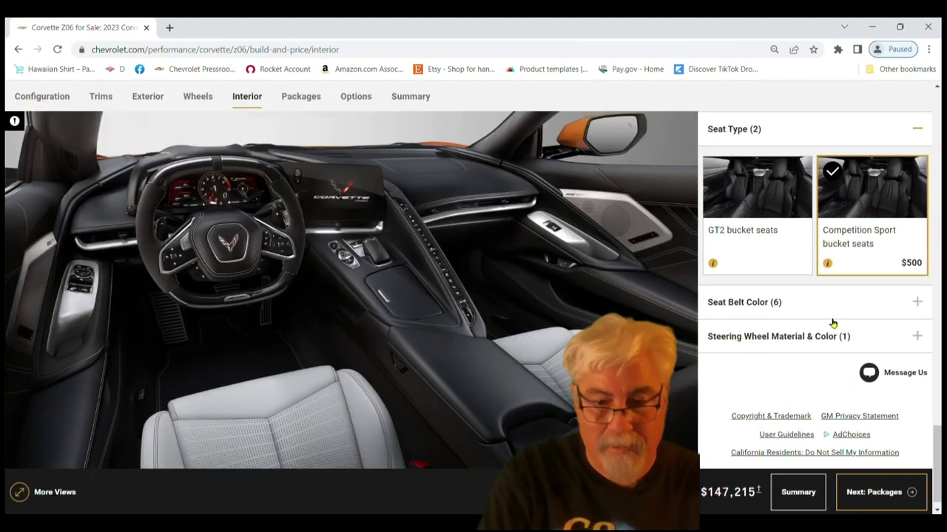
left_click(917, 304)
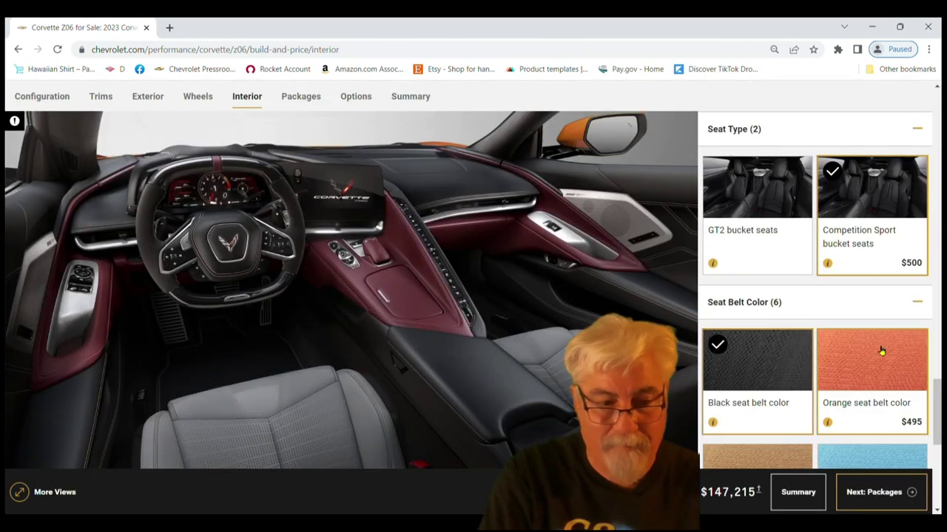
left_click(871, 350)
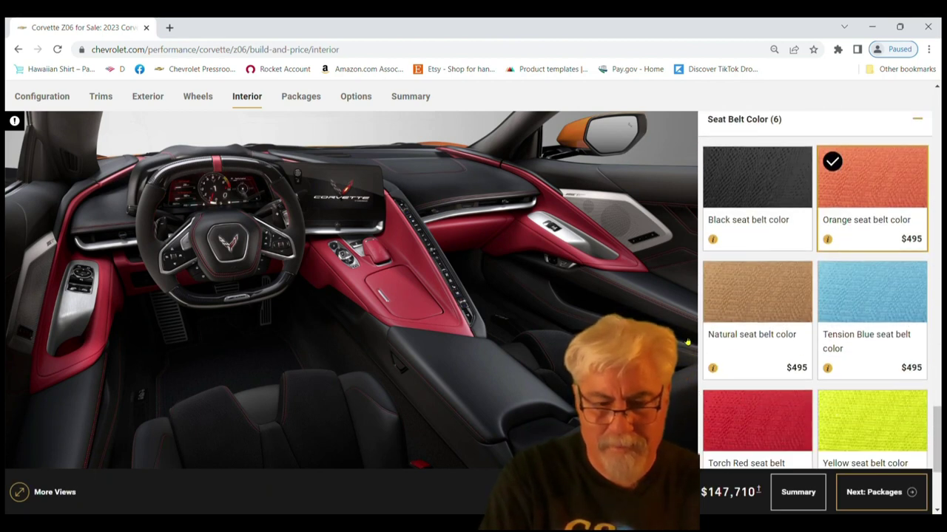
- Set the interior color to Jet Black, Napa leather with perforated sueded microfiber inserts, accepting removal of the custom color combination
scroll(813, 296, "down", 5)
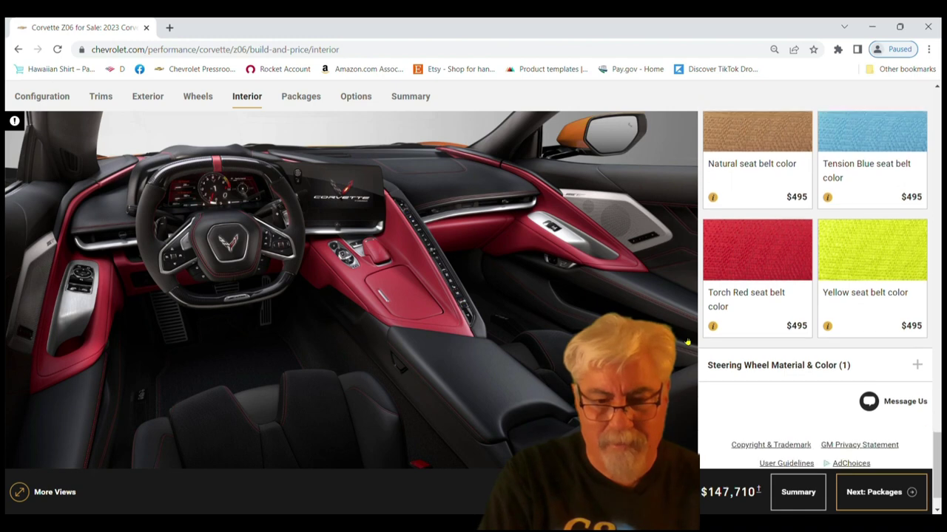
left_click(762, 280)
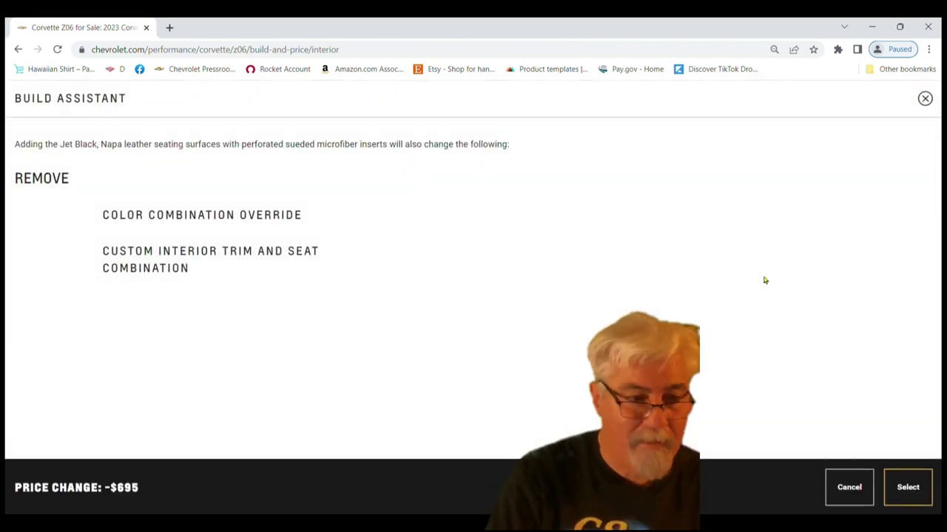
left_click(921, 486)
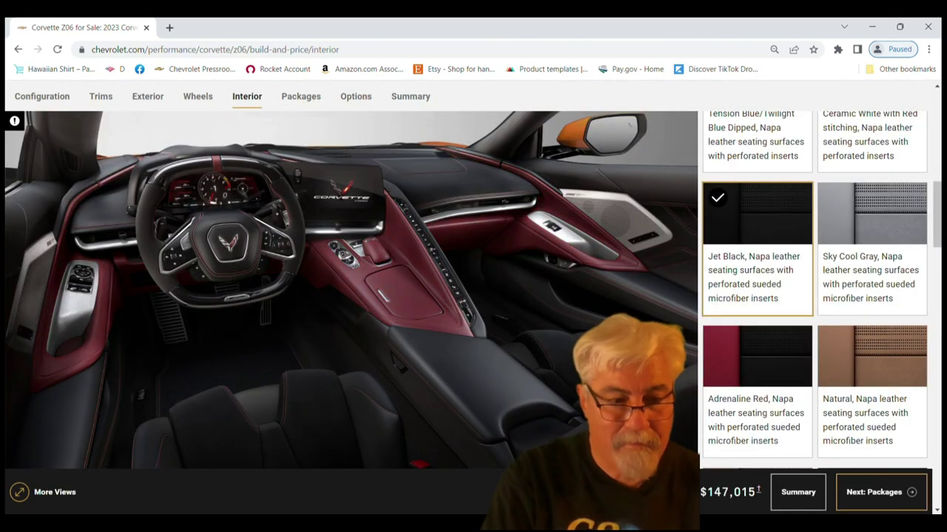
- Add the Jake C8.R Graphics Package and the Z07 Performance Package with visible carbon fiber ground effects, accepting the related changes
left_click(301, 97)
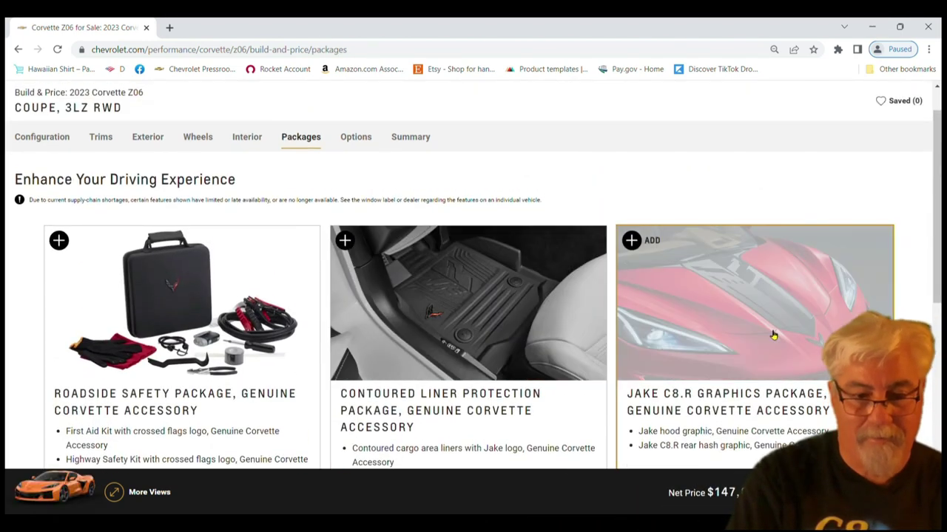
left_click(775, 335)
scroll(774, 335, "down", 5)
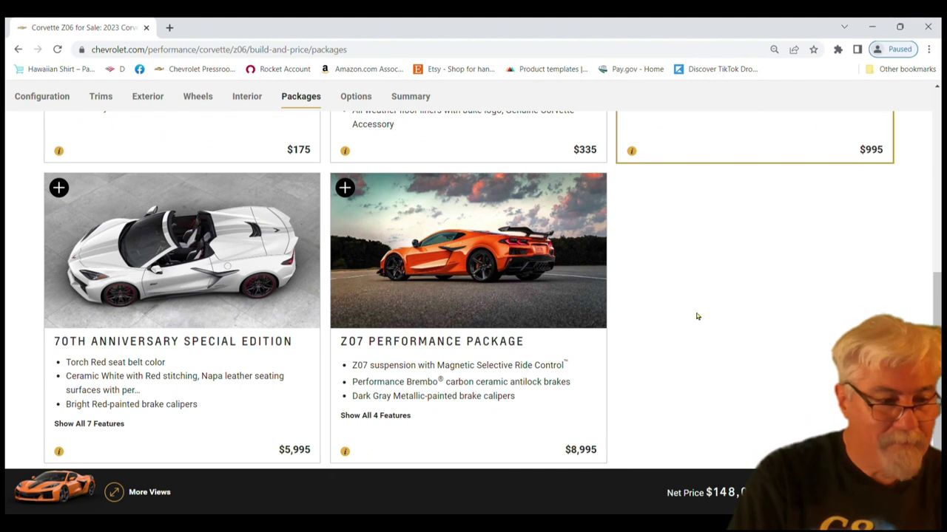
left_click(446, 247)
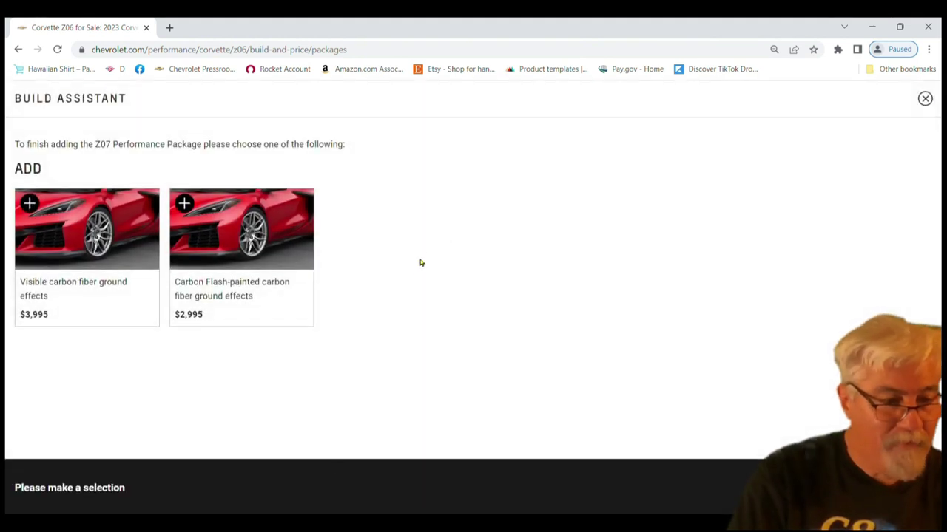
left_click(107, 244)
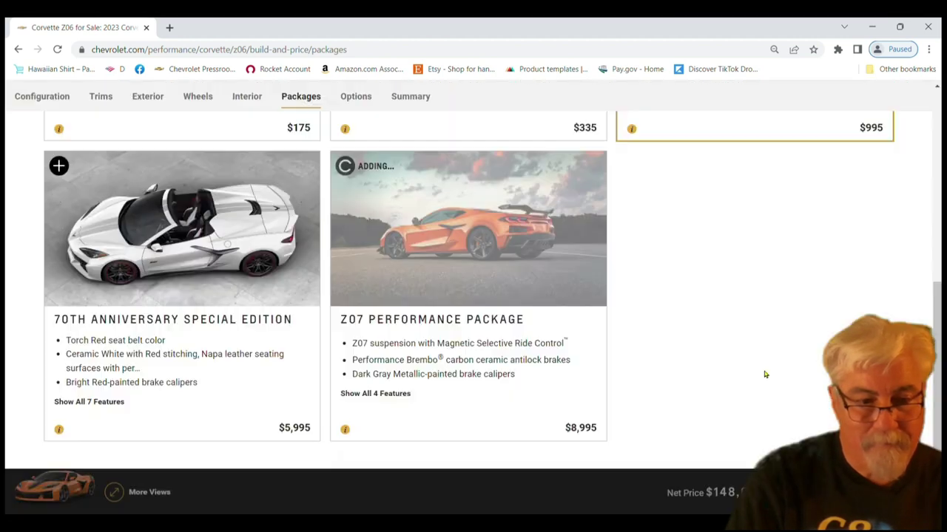
scroll(725, 335, "down", 2)
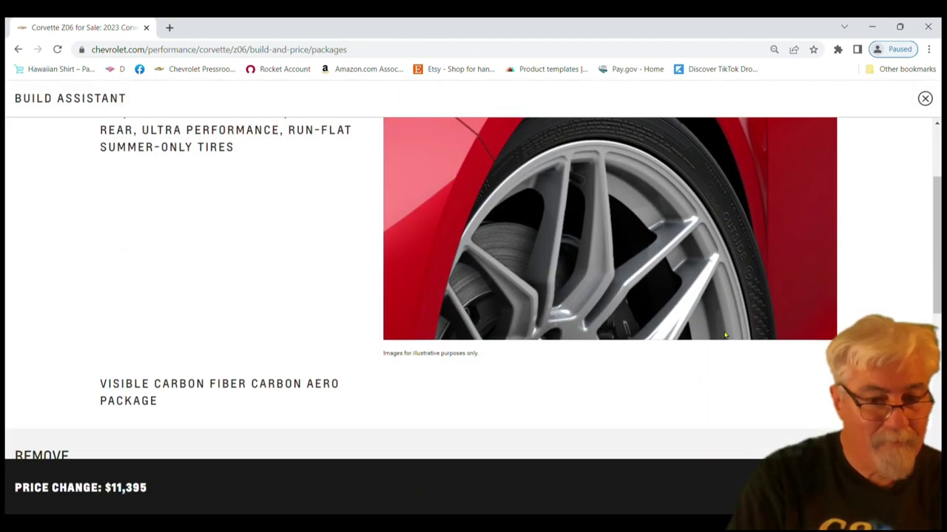
scroll(725, 335, "up", 1)
scroll(725, 335, "down", 1)
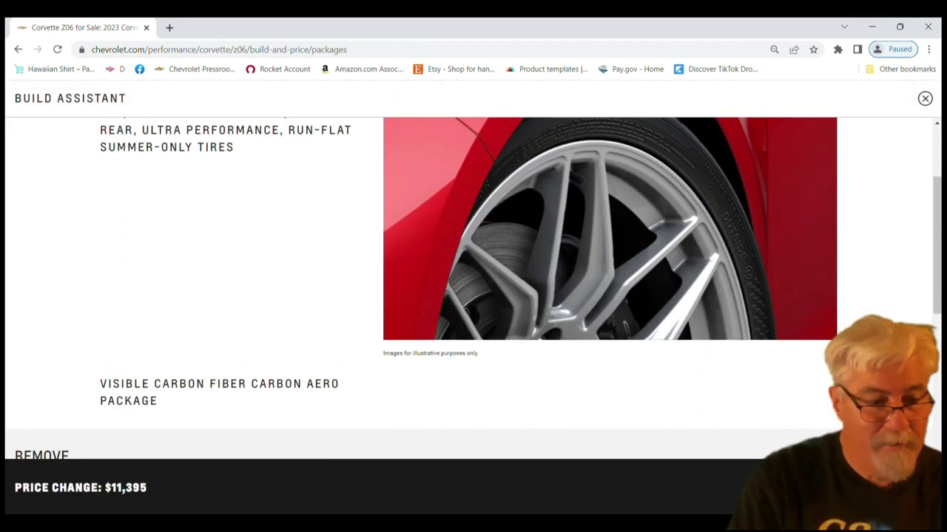
left_click(851, 488)
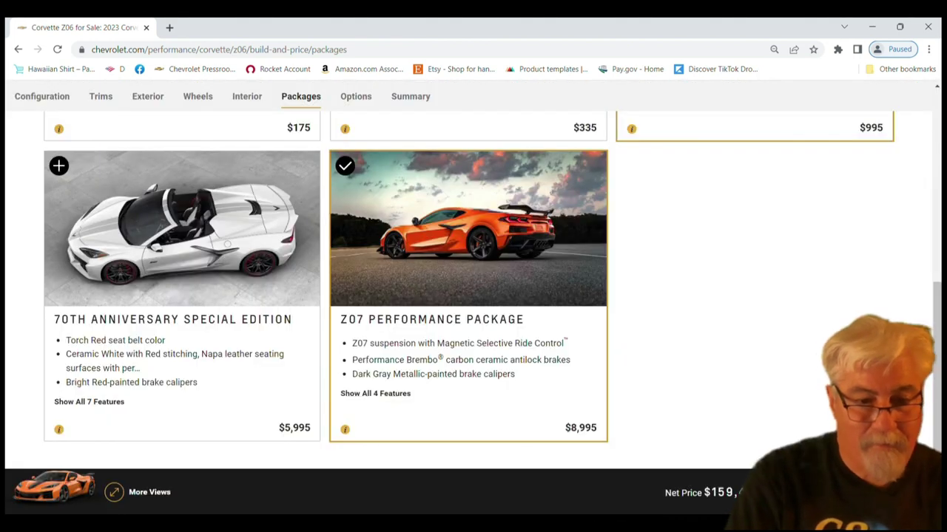
- Add the Carbon Flash Metallic-painted outside mirrors from the exterior options, choosing outside mirror covers in visible Carbon Fiber with them
scroll(724, 355, "down", 1)
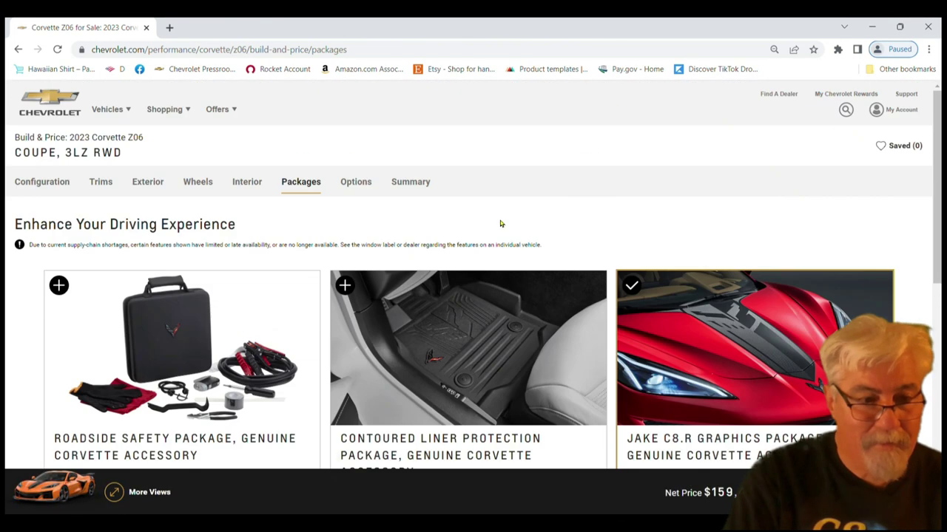
left_click(356, 182)
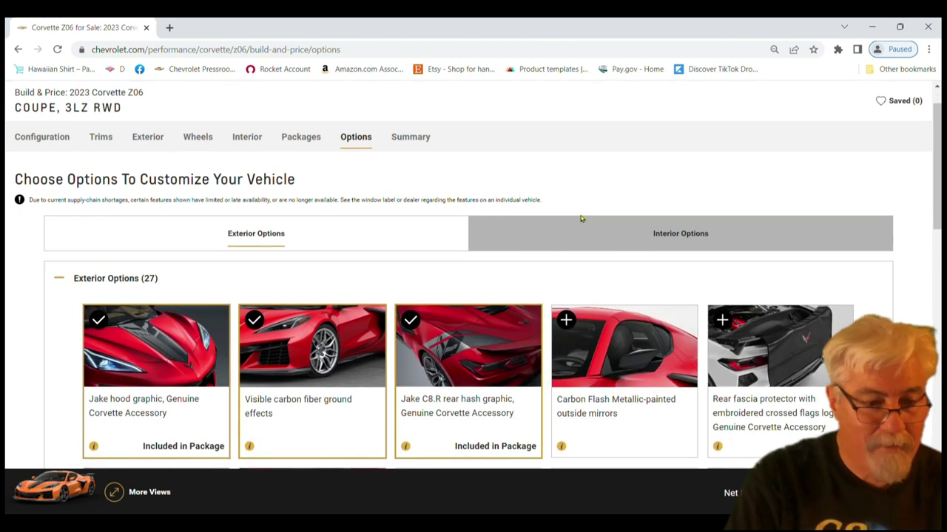
scroll(739, 310, "down", 3)
scroll(878, 314, "up", 2)
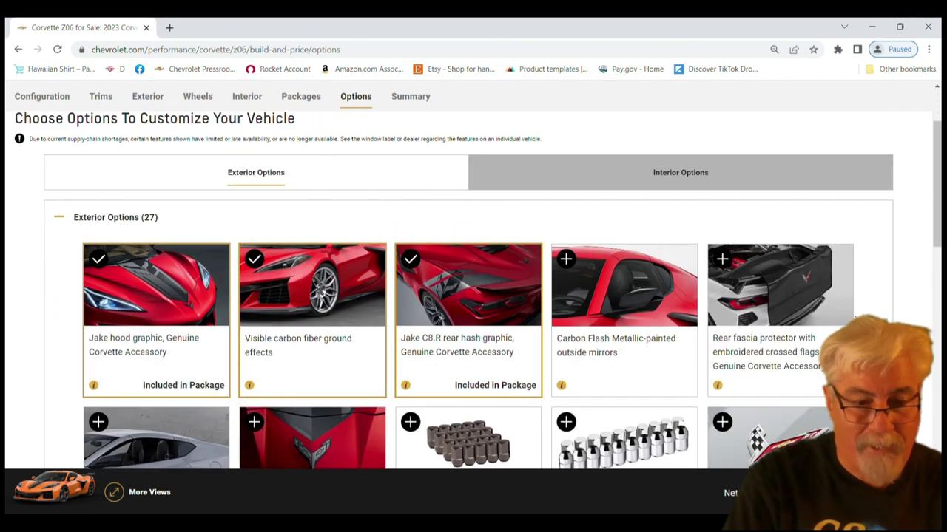
left_click(635, 299)
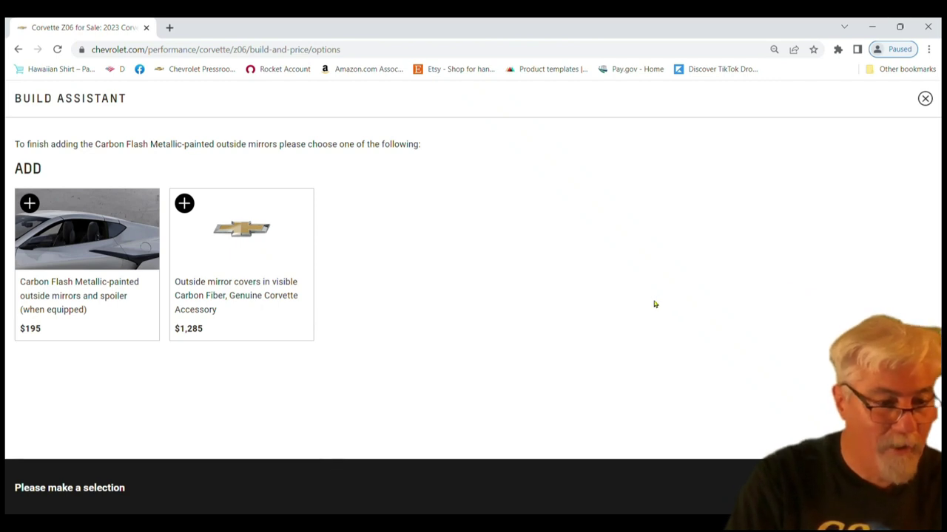
left_click(271, 282)
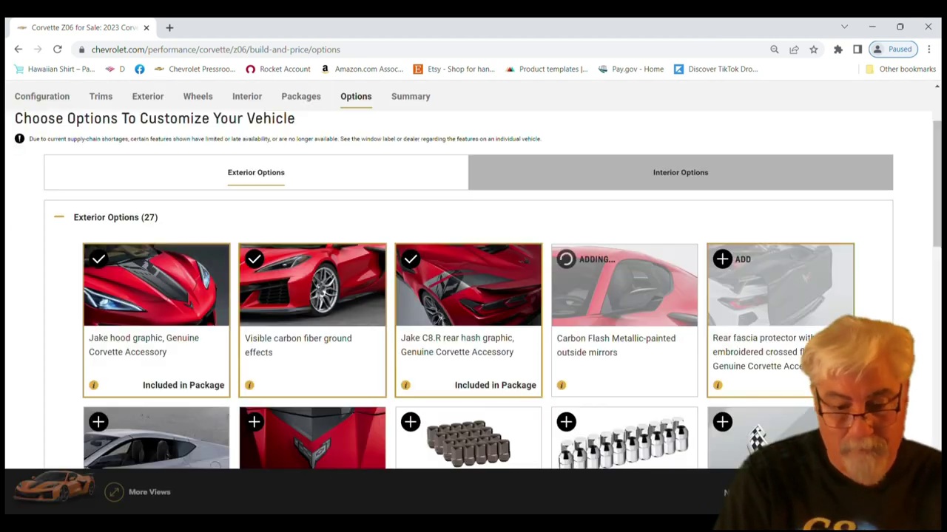
- Add the Dark Stealth crossed flags emblem and the visible carbon-fiber roof panel with body-color surround to the exterior options
scroll(813, 323, "down", 2)
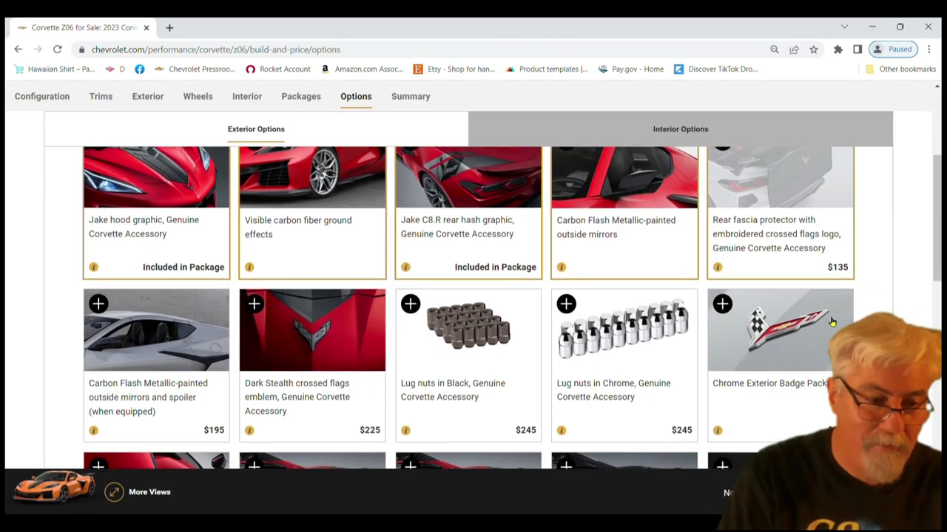
scroll(777, 311, "down", 2)
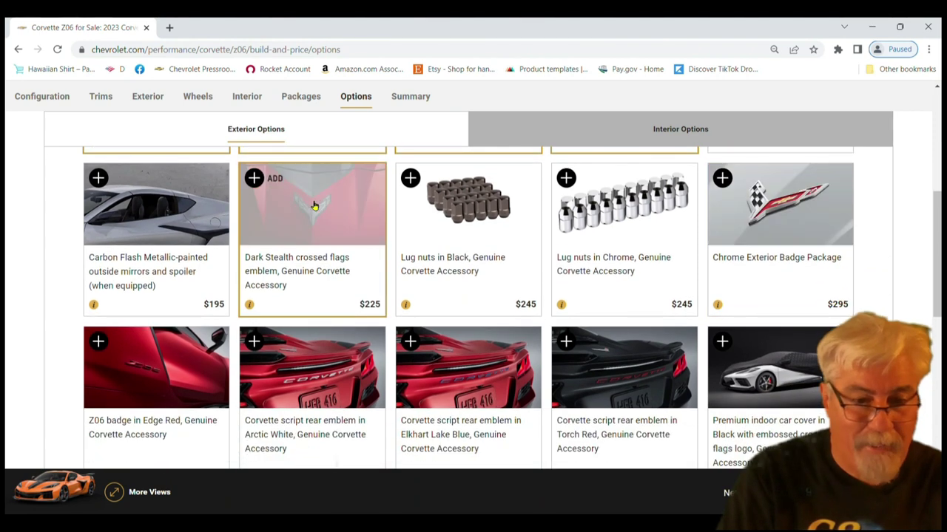
left_click(255, 178)
scroll(380, 217, "down", 5)
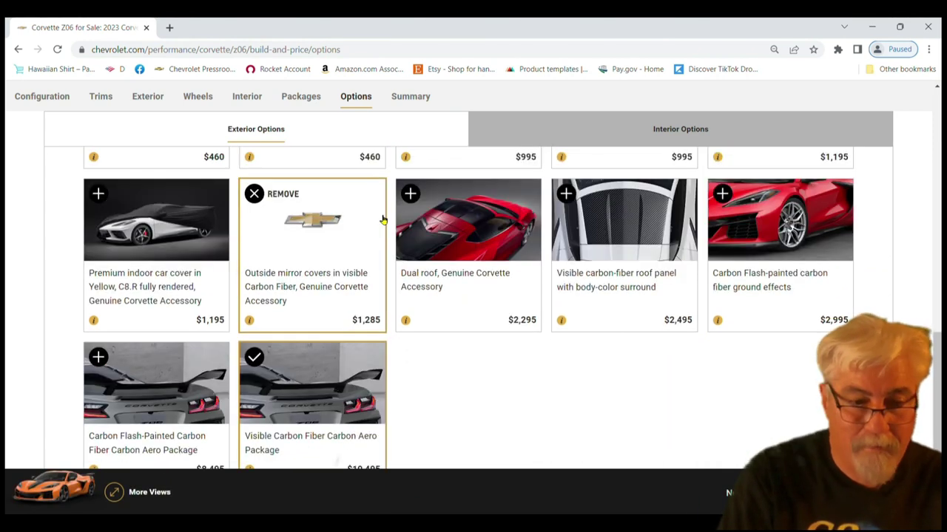
left_click(623, 243)
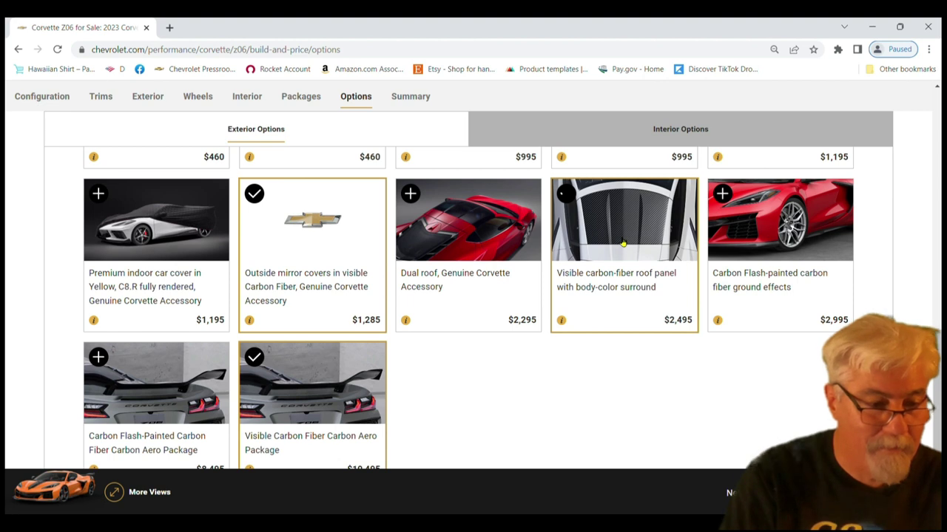
- Add the Yellow custom leather stitching and the Stealth Interior Trim Package from the interior options
scroll(482, 273, "down", 5)
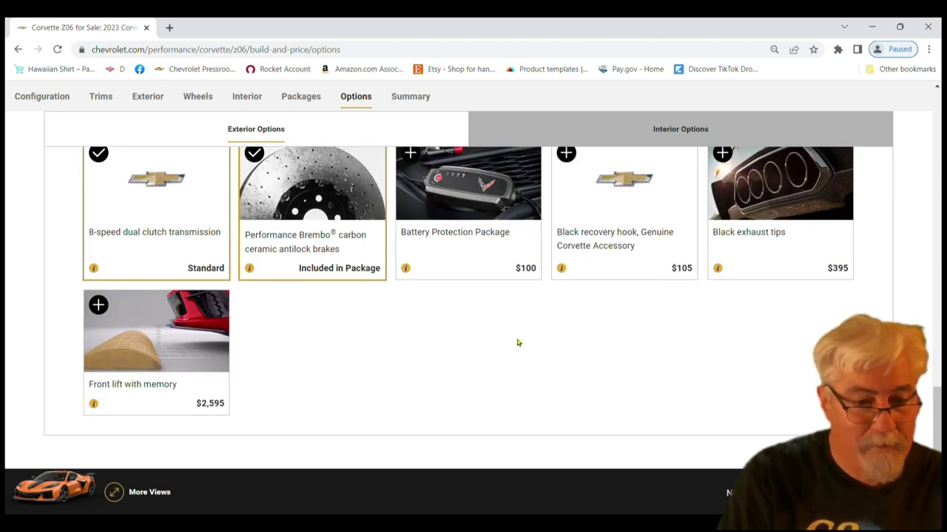
scroll(518, 342, "up", 1)
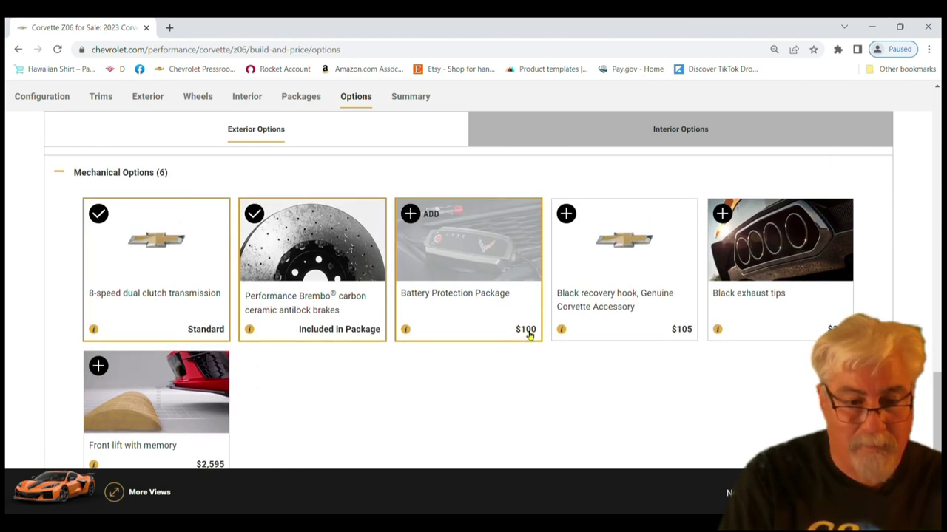
scroll(596, 380, "up", 10)
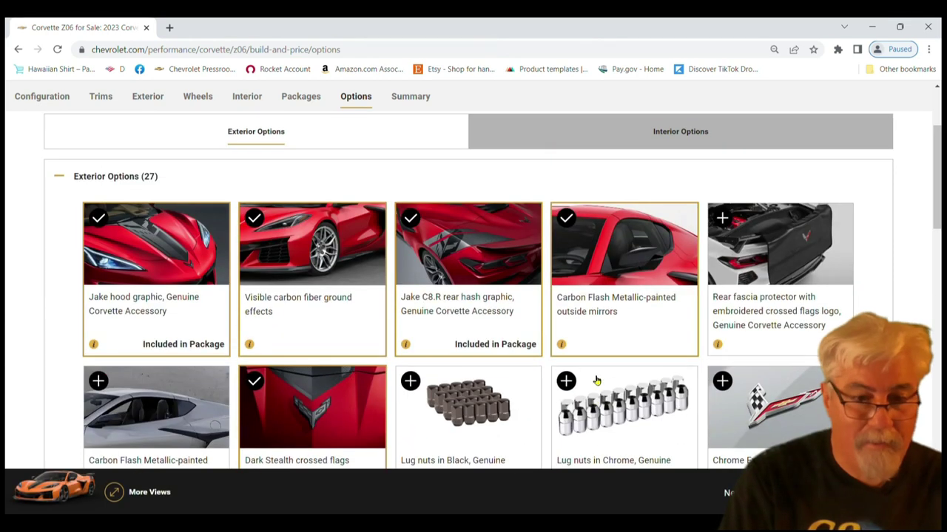
left_click(696, 133)
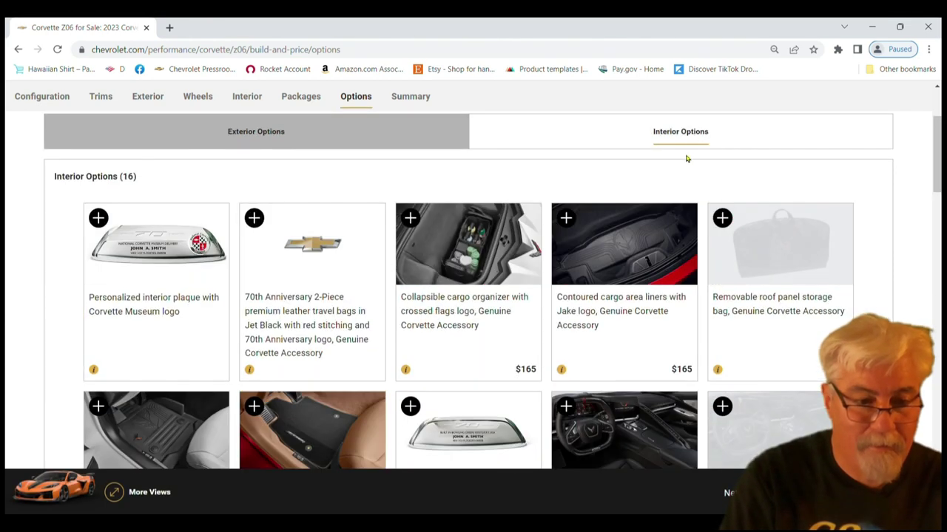
scroll(797, 252, "down", 1)
scroll(797, 251, "down", 1)
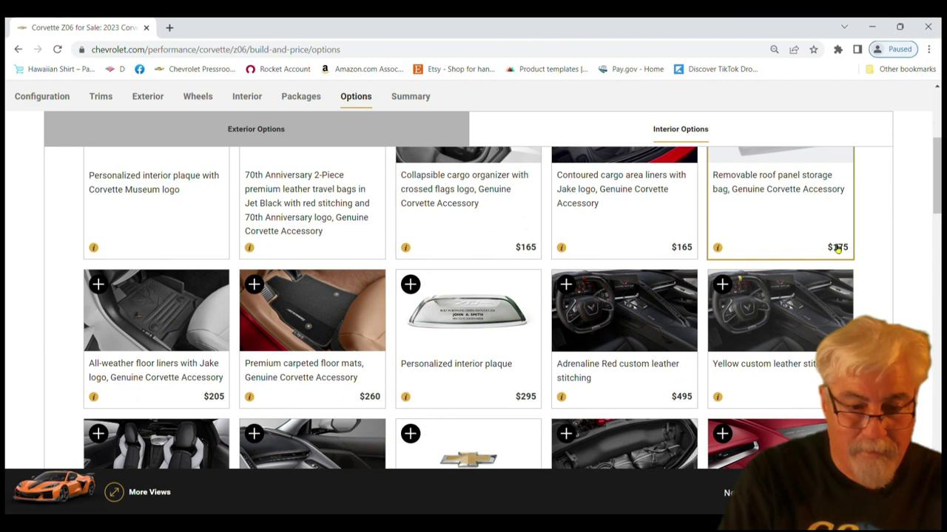
left_click(778, 325)
scroll(274, 418, "down", 2)
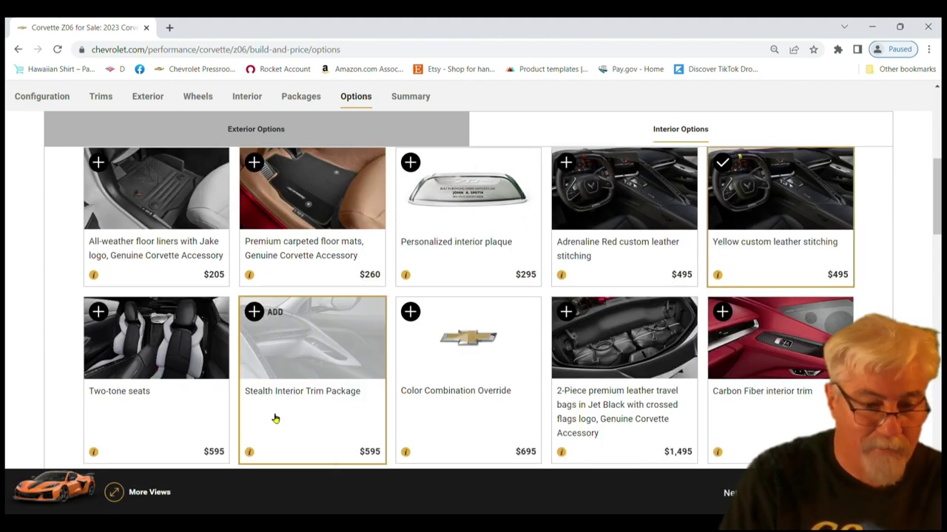
left_click(298, 363)
- Try the Carbon Fiber Interior Package Level 2, and replace it with the Carbon Fiber interior trim
scroll(691, 281, "down", 2)
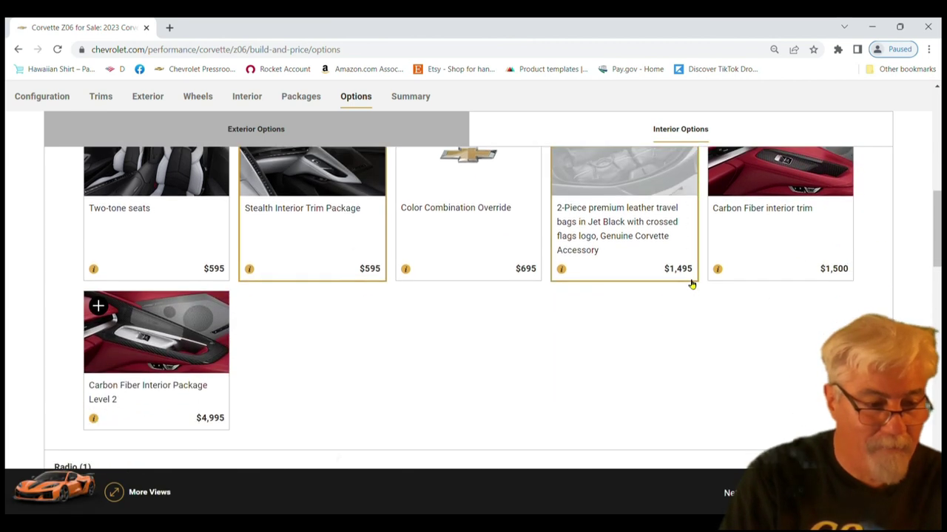
left_click(178, 321)
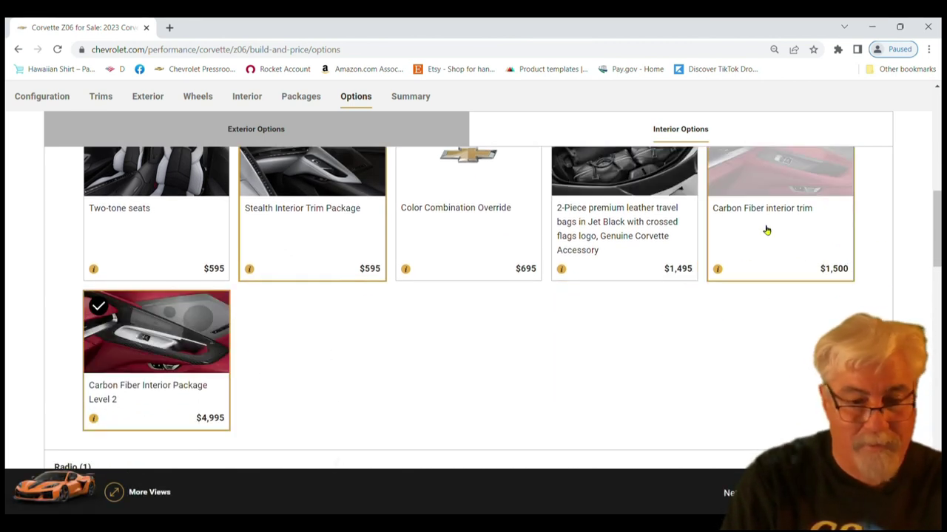
scroll(747, 274, "up", 2)
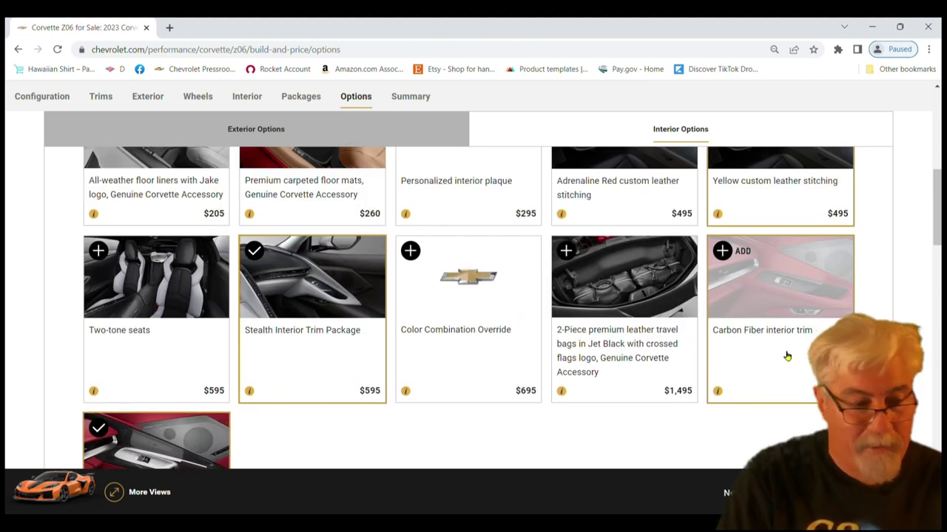
scroll(214, 370, "down", 1)
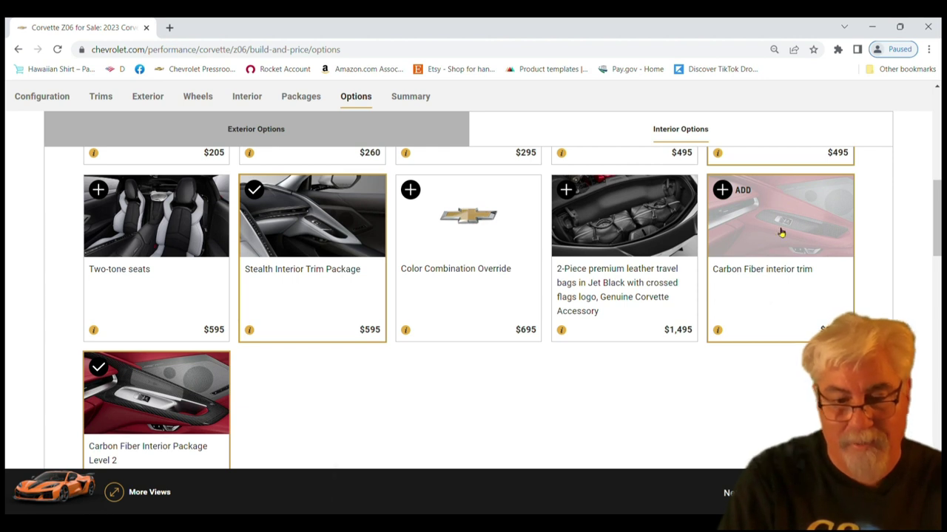
left_click(772, 303)
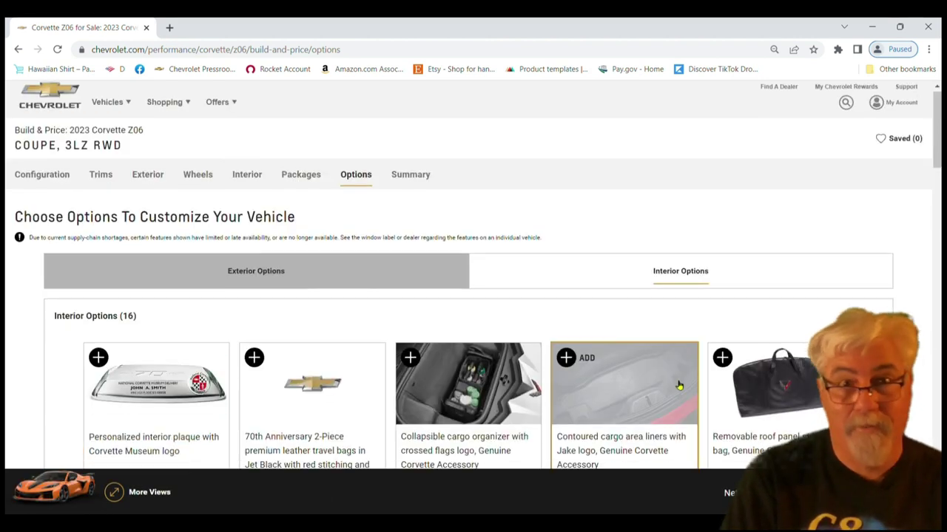
scroll(678, 386, "down", 7)
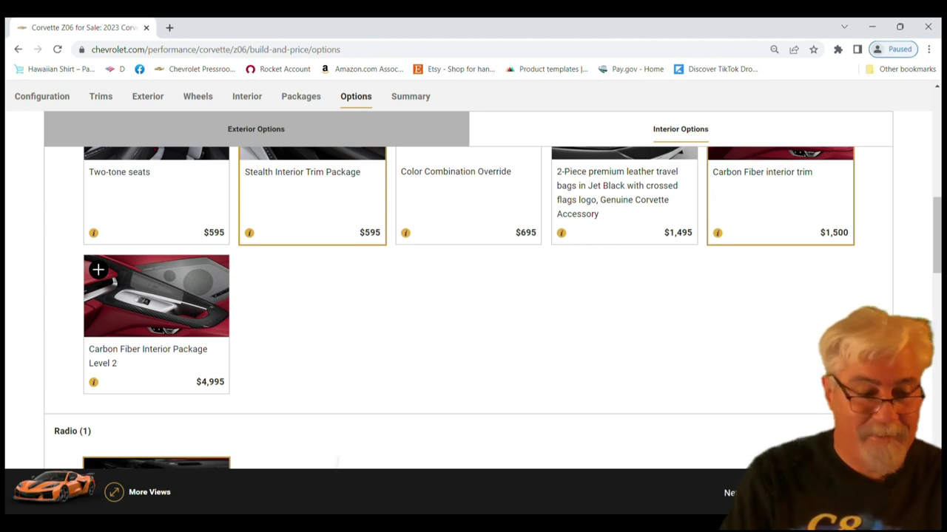
- Open the enlarged views of the coupe, put the roof on, and examine its exterior from several angles and its interior
left_click(116, 500)
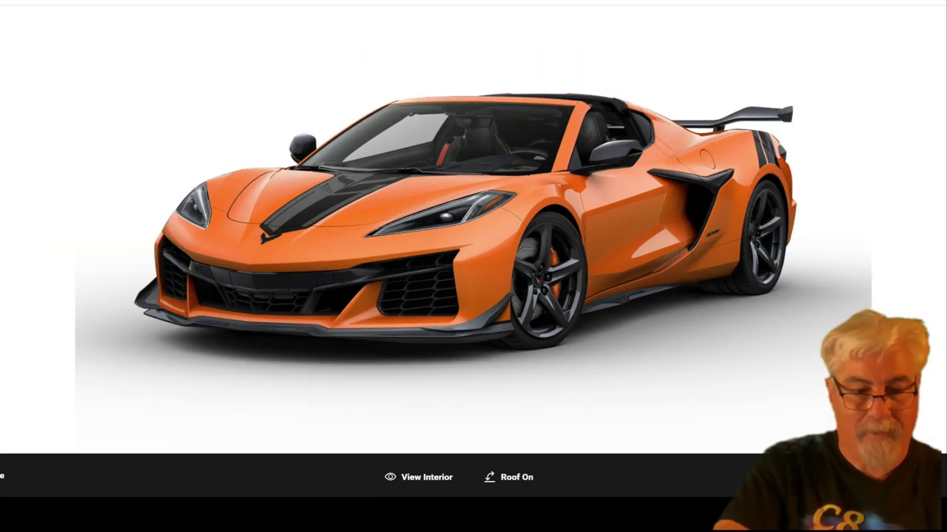
left_click(490, 478)
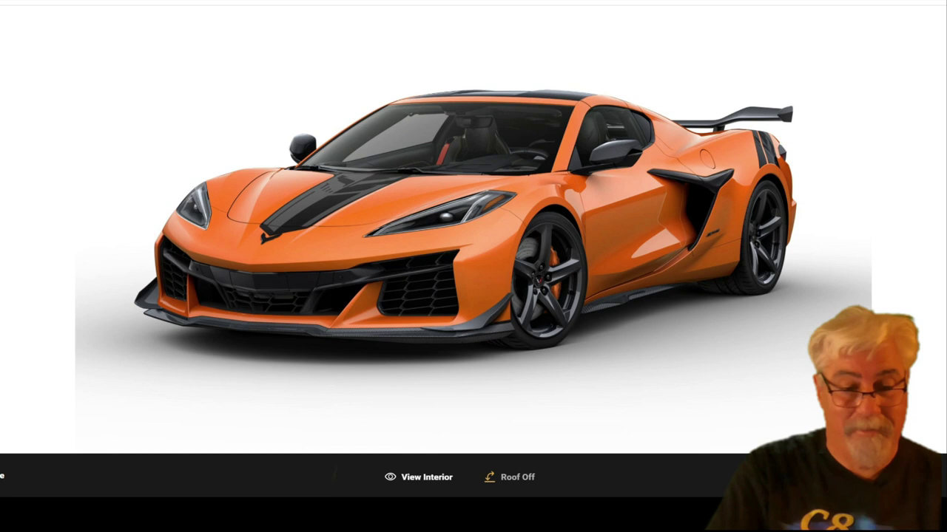
left_click(829, 295)
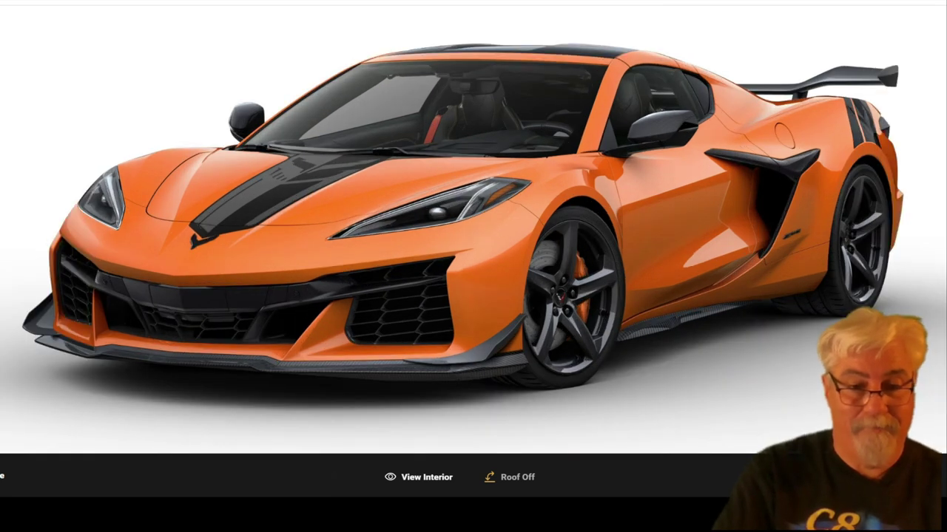
left_click(885, 300)
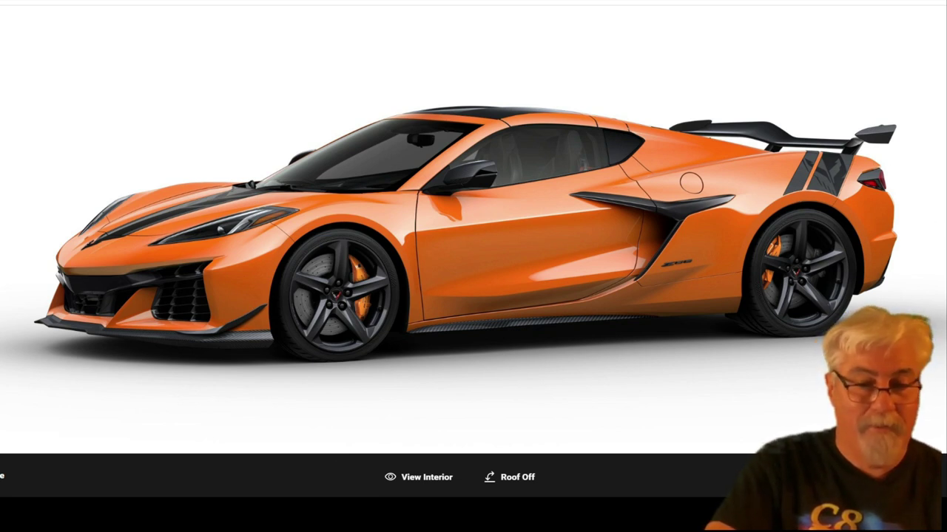
left_click_drag(755, 359, 828, 362)
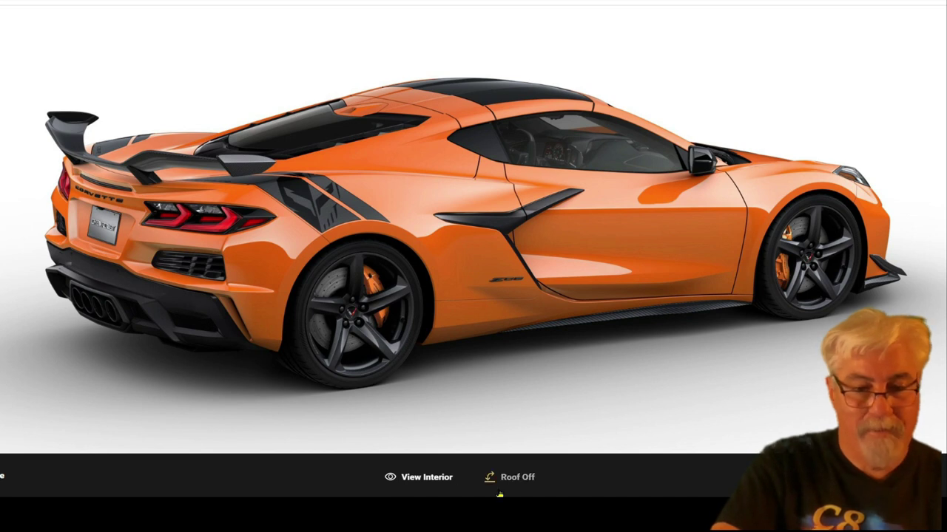
left_click(729, 365)
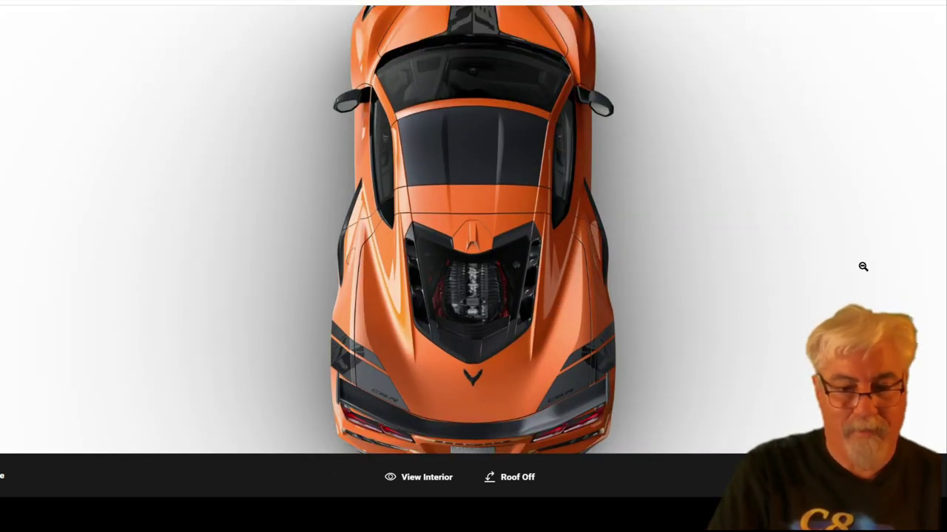
left_click(867, 264)
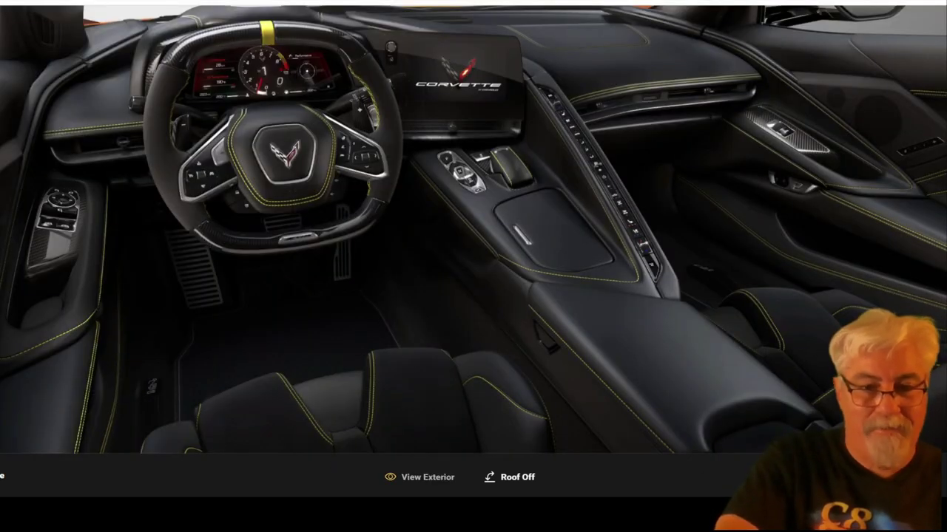
left_click(420, 477)
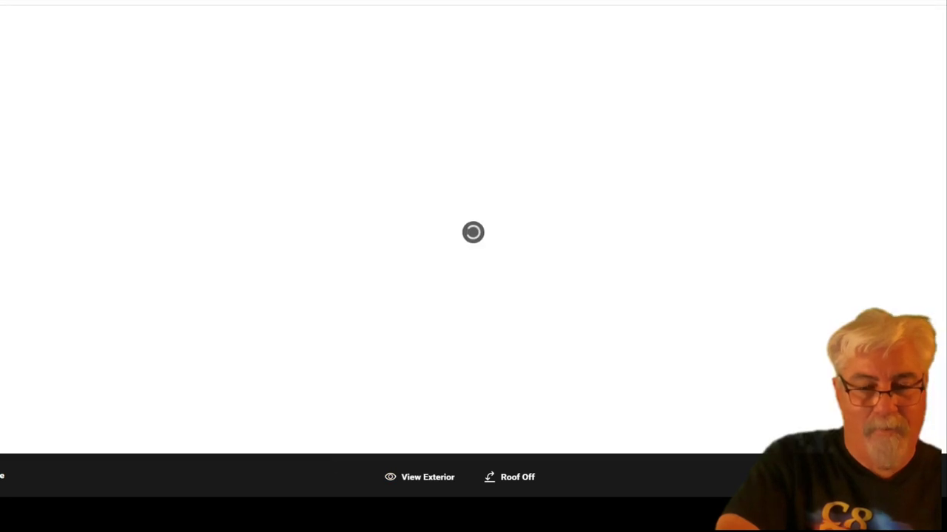